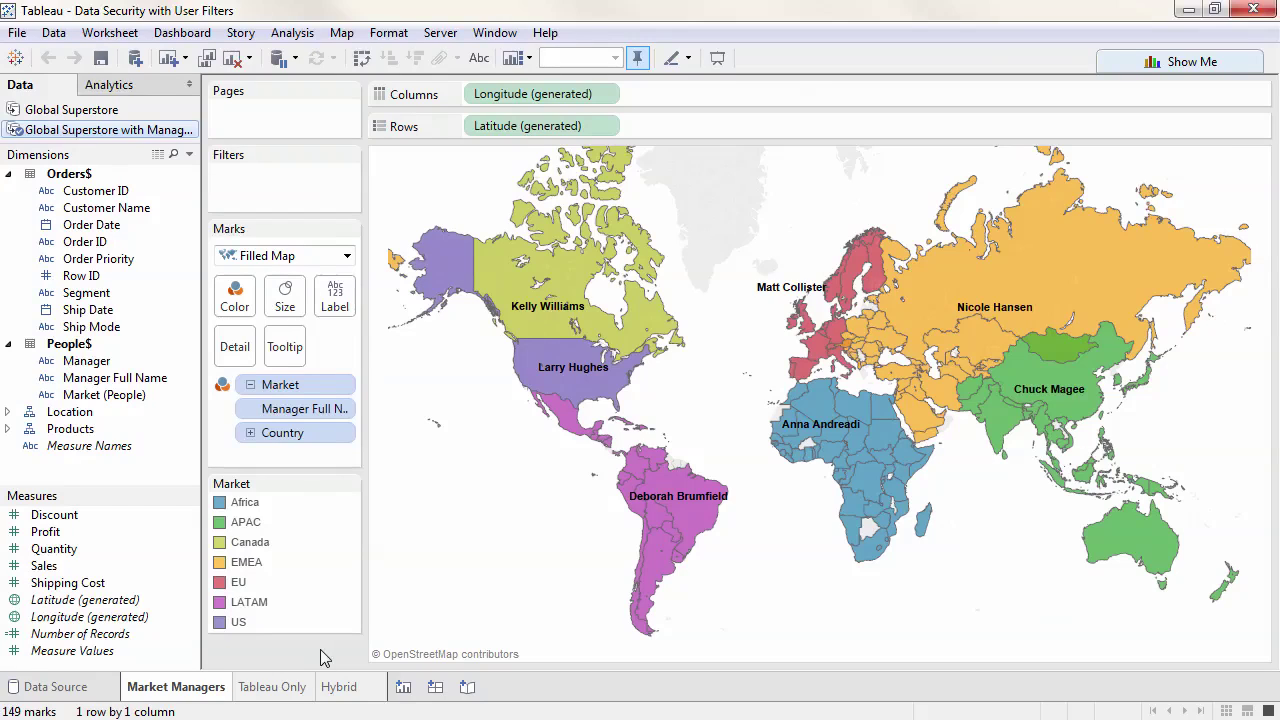
On the Tableau Only sheet, start a Market user filter, bringing up the Tableau Server sign-in.
click(287, 689)
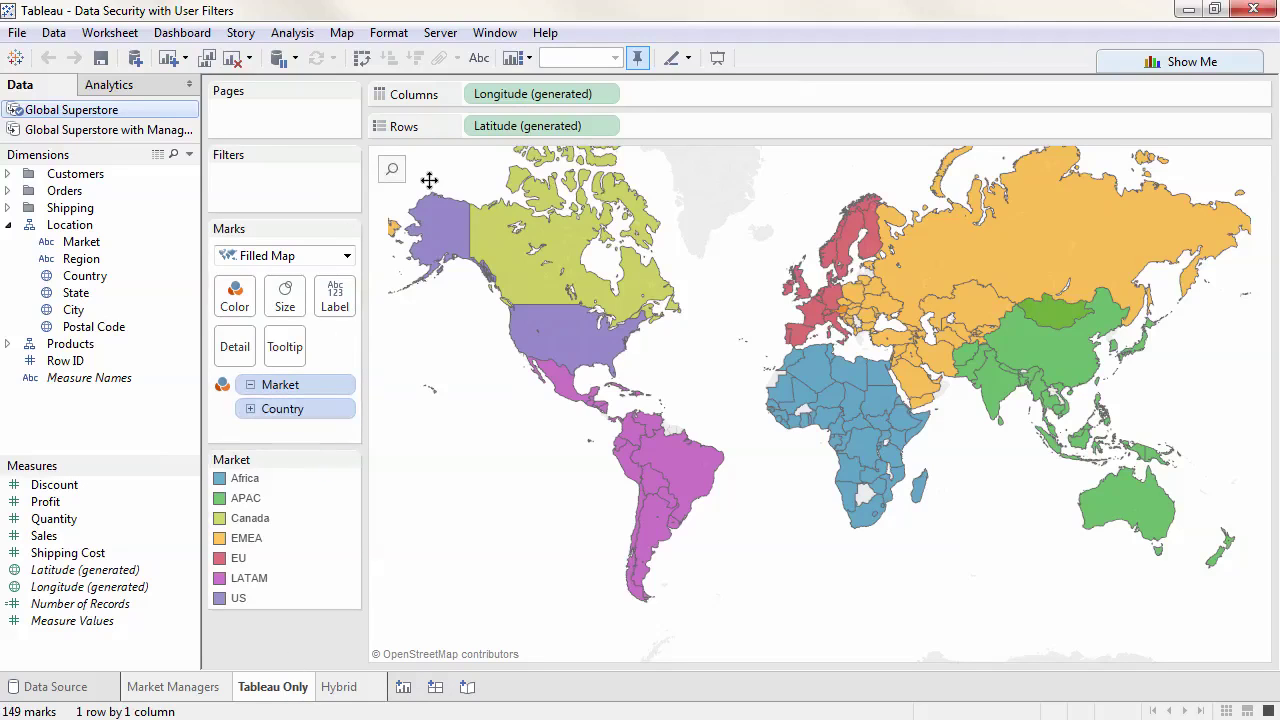
click(441, 33)
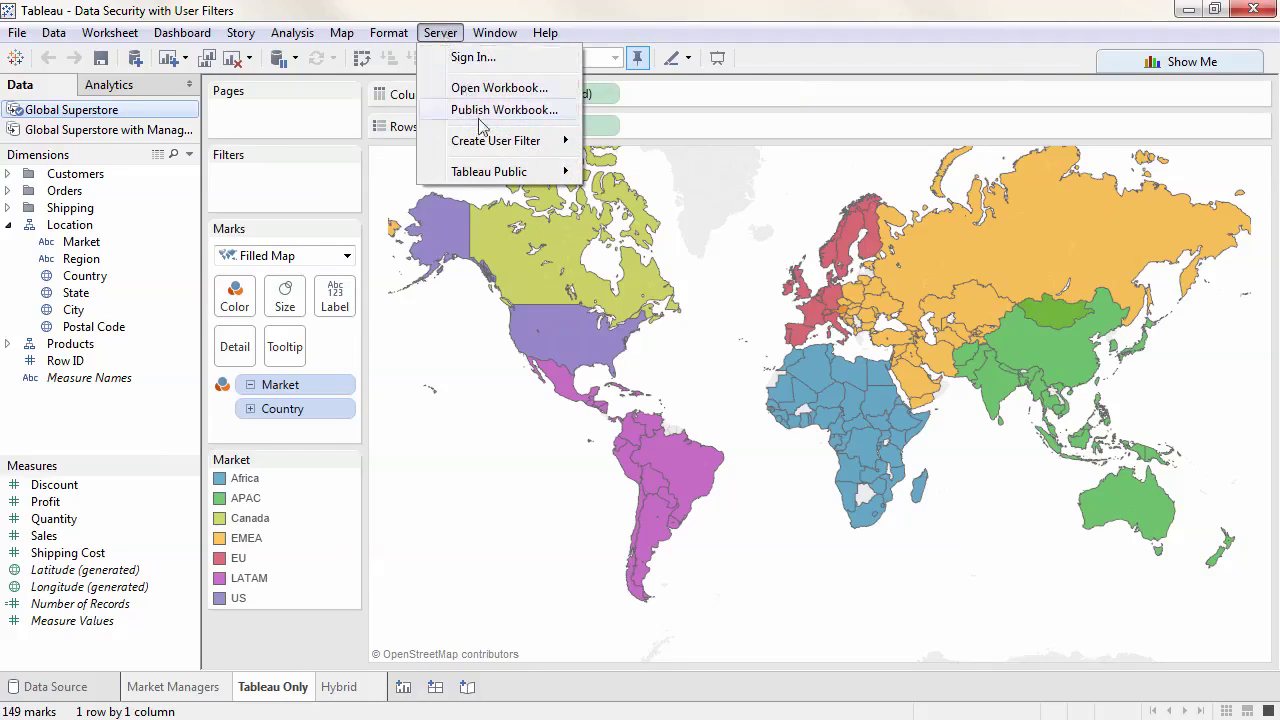
mouse_move(479, 148)
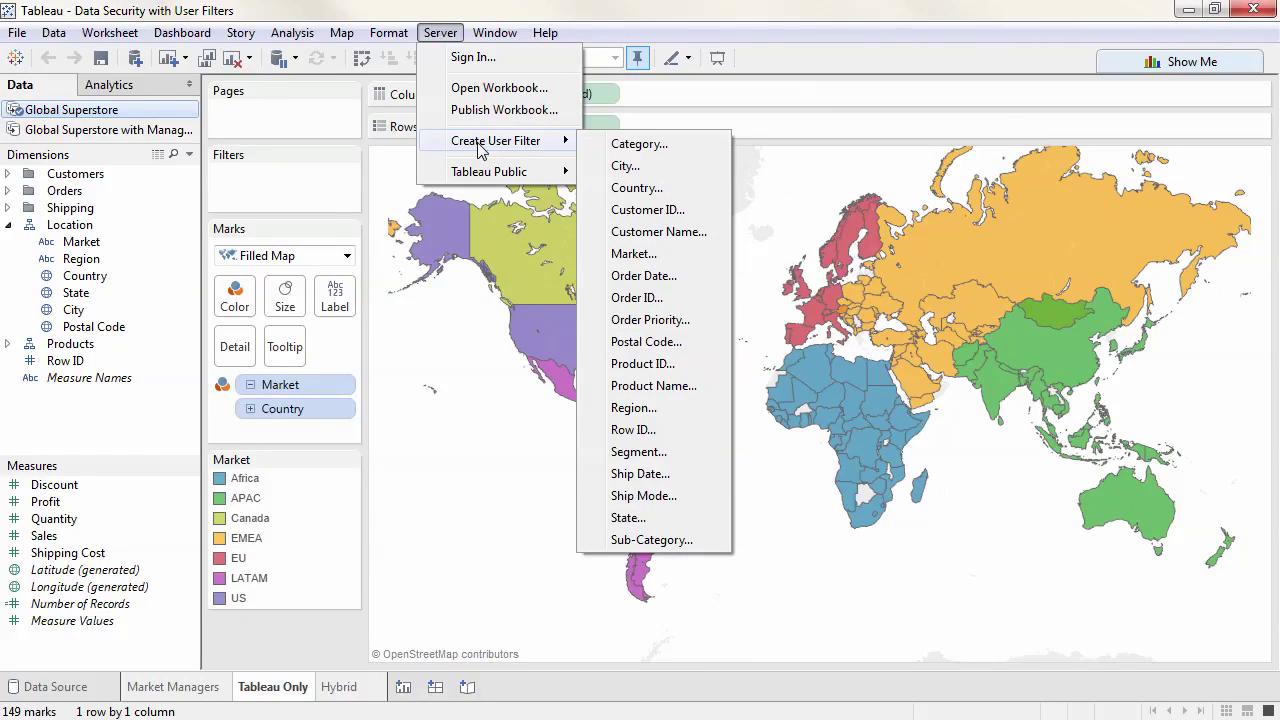
click(645, 255)
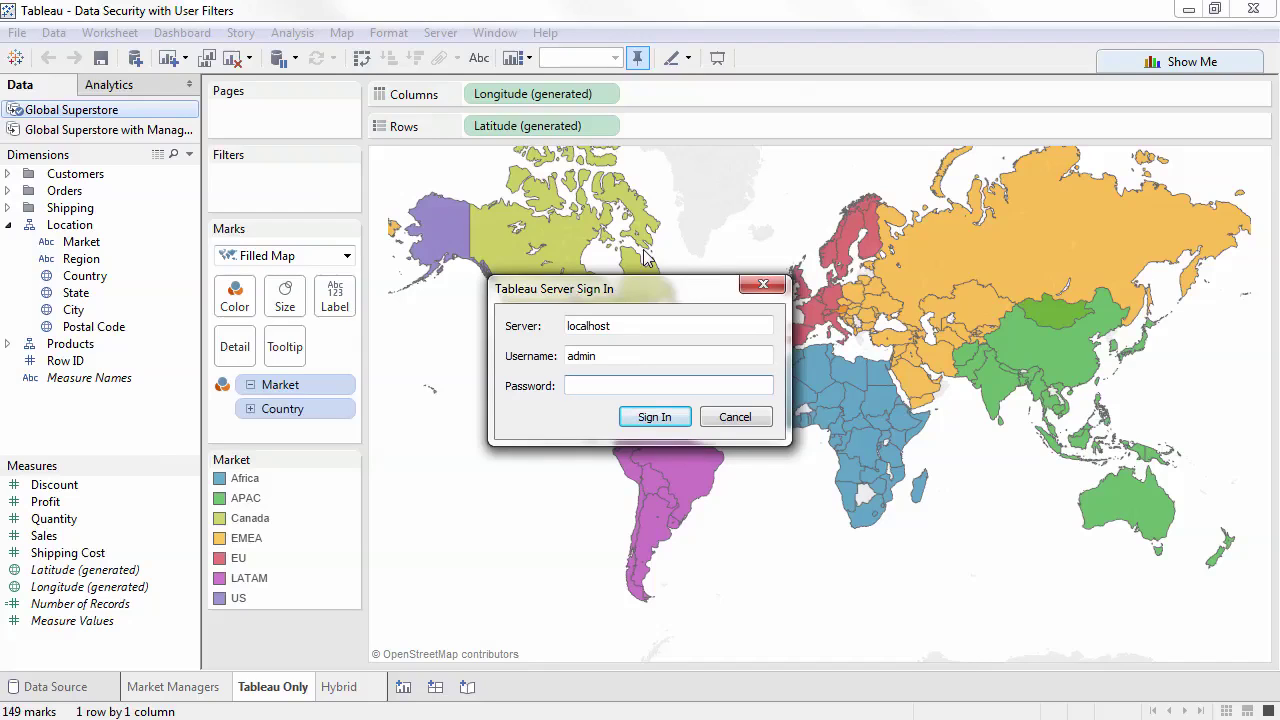
Sign in, assign Africa, APAC and LATAM to their managers, and give the admin all markets.
key(Return)
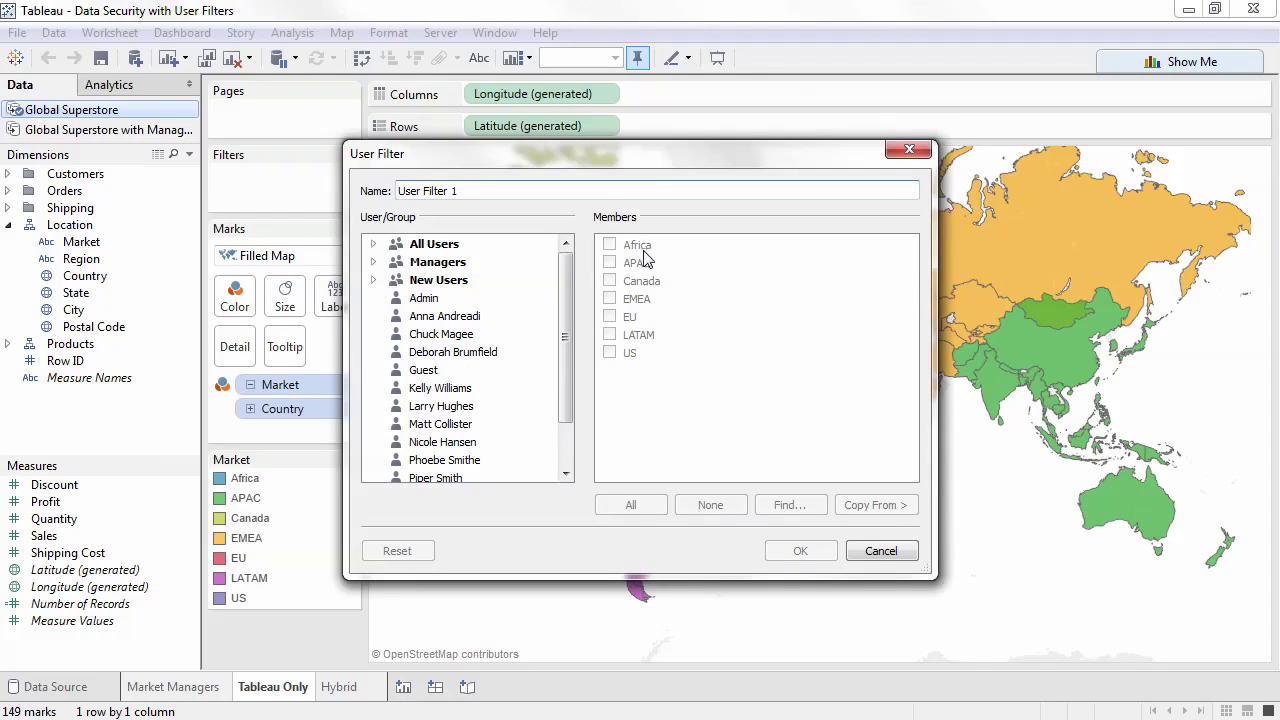
click(482, 316)
click(610, 245)
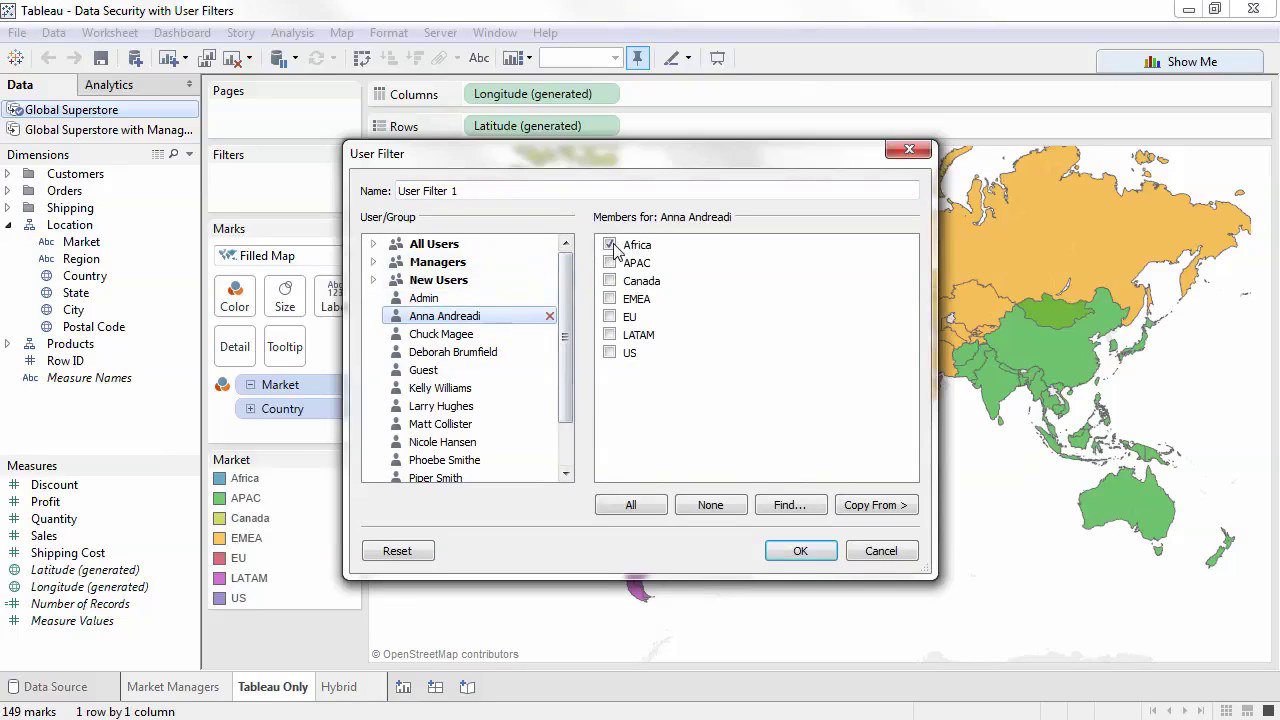
click(505, 334)
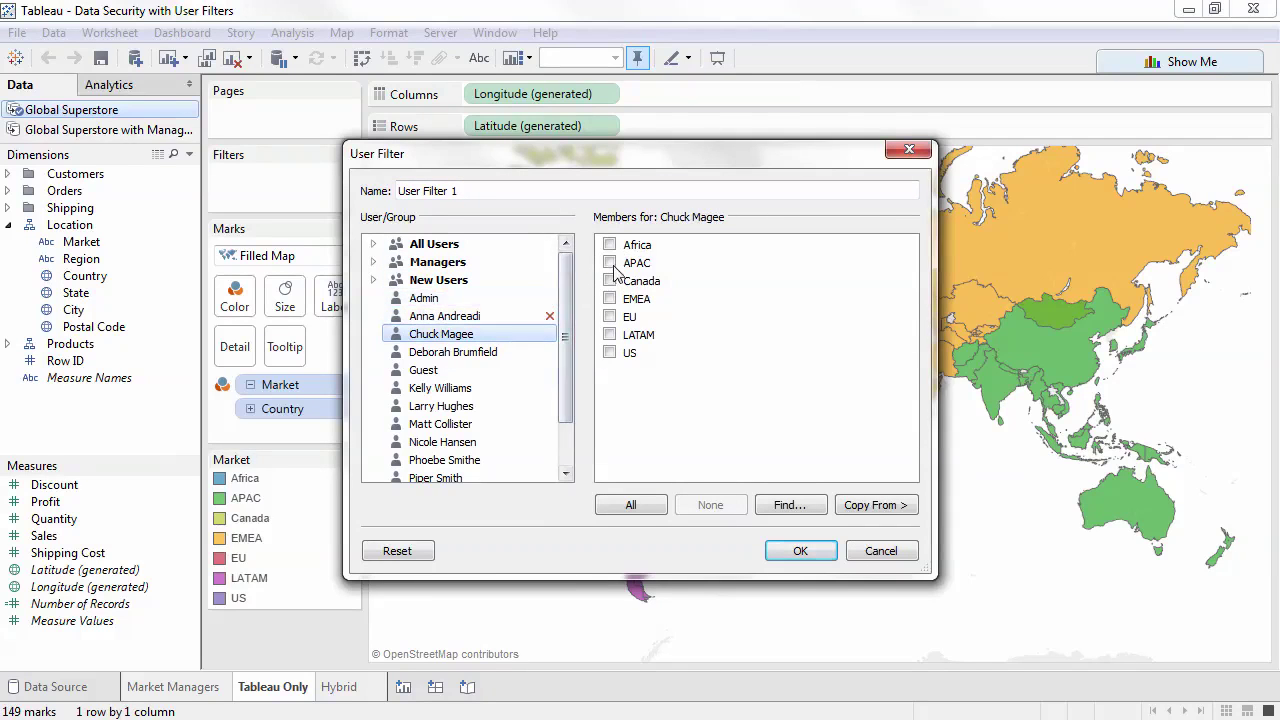
click(610, 263)
click(526, 356)
click(610, 335)
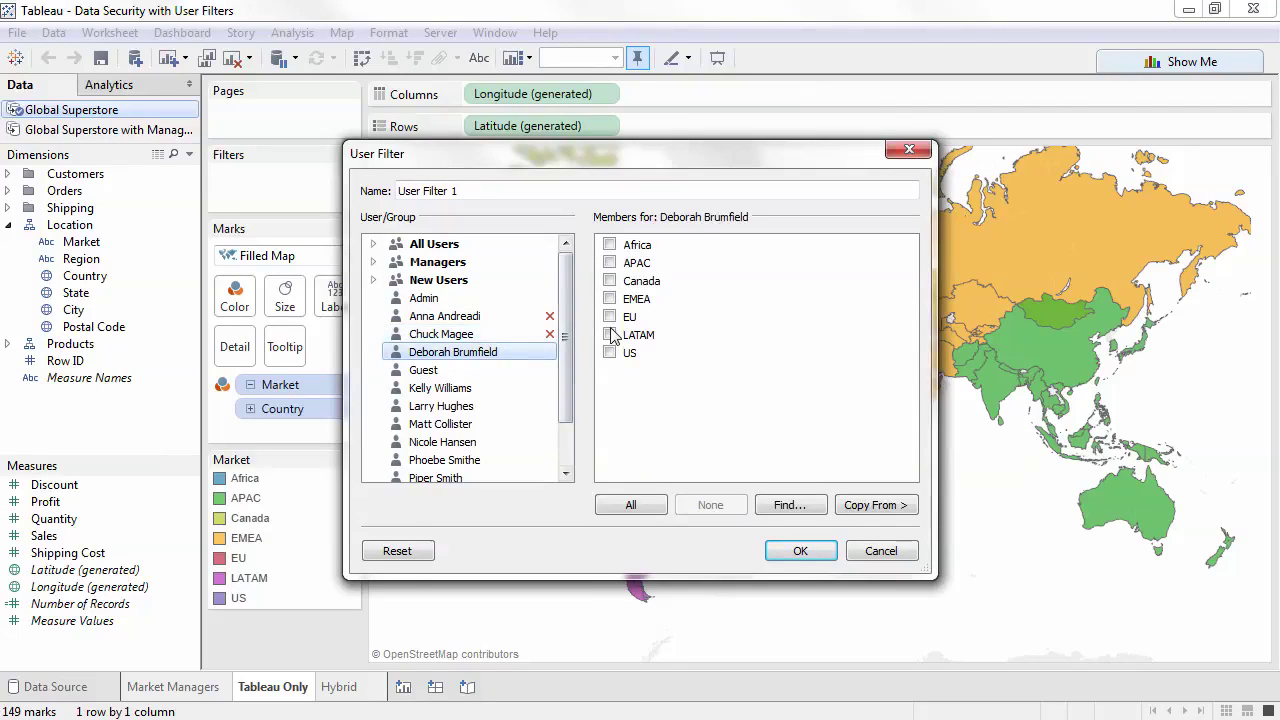
click(492, 302)
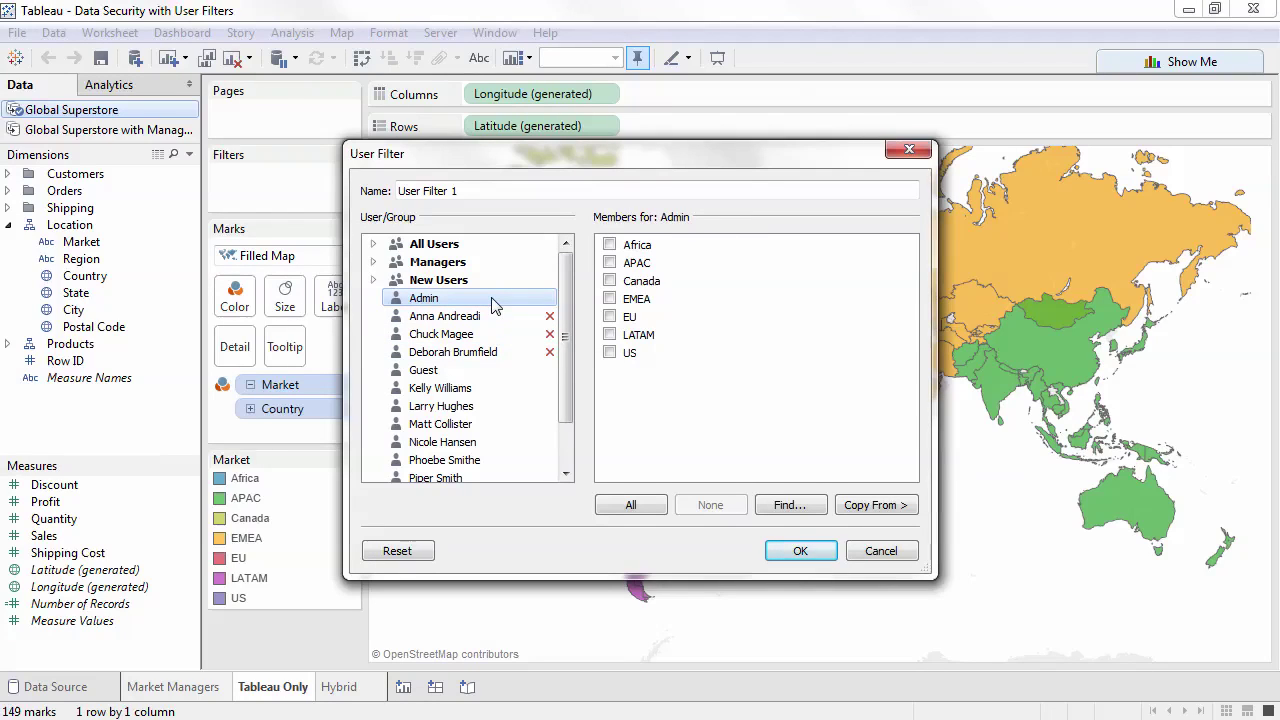
click(629, 507)
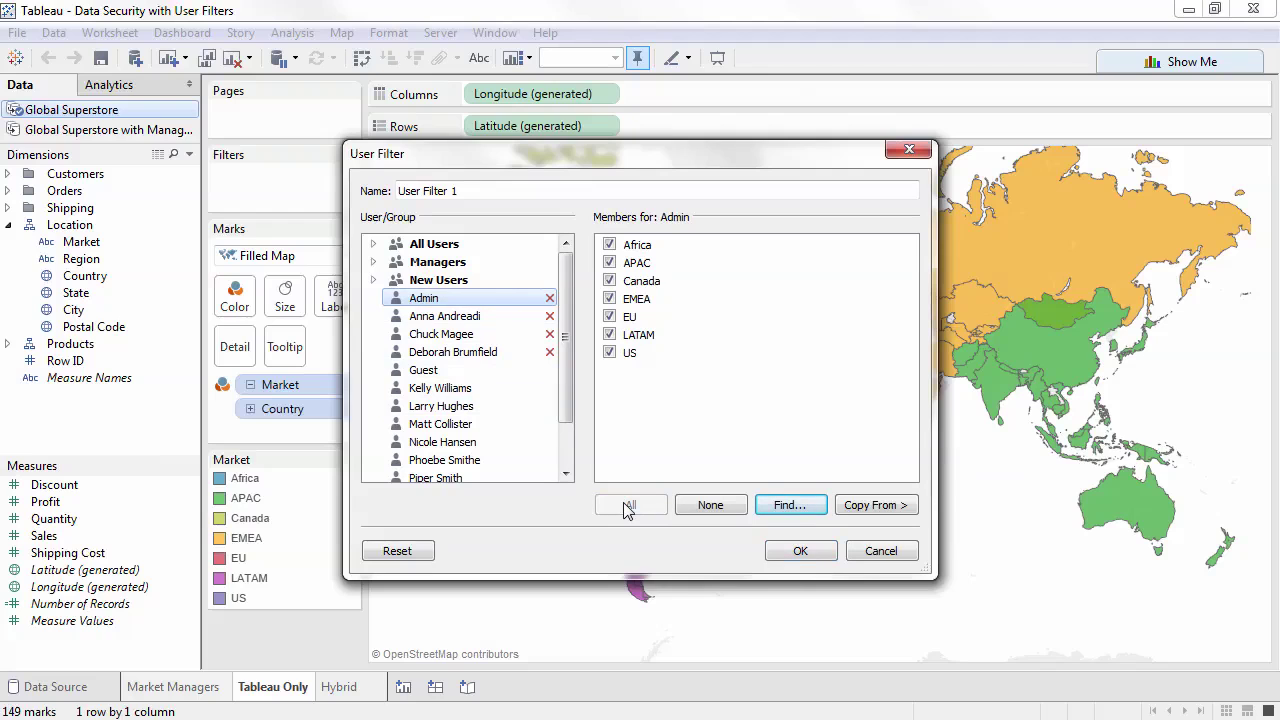
click(782, 553)
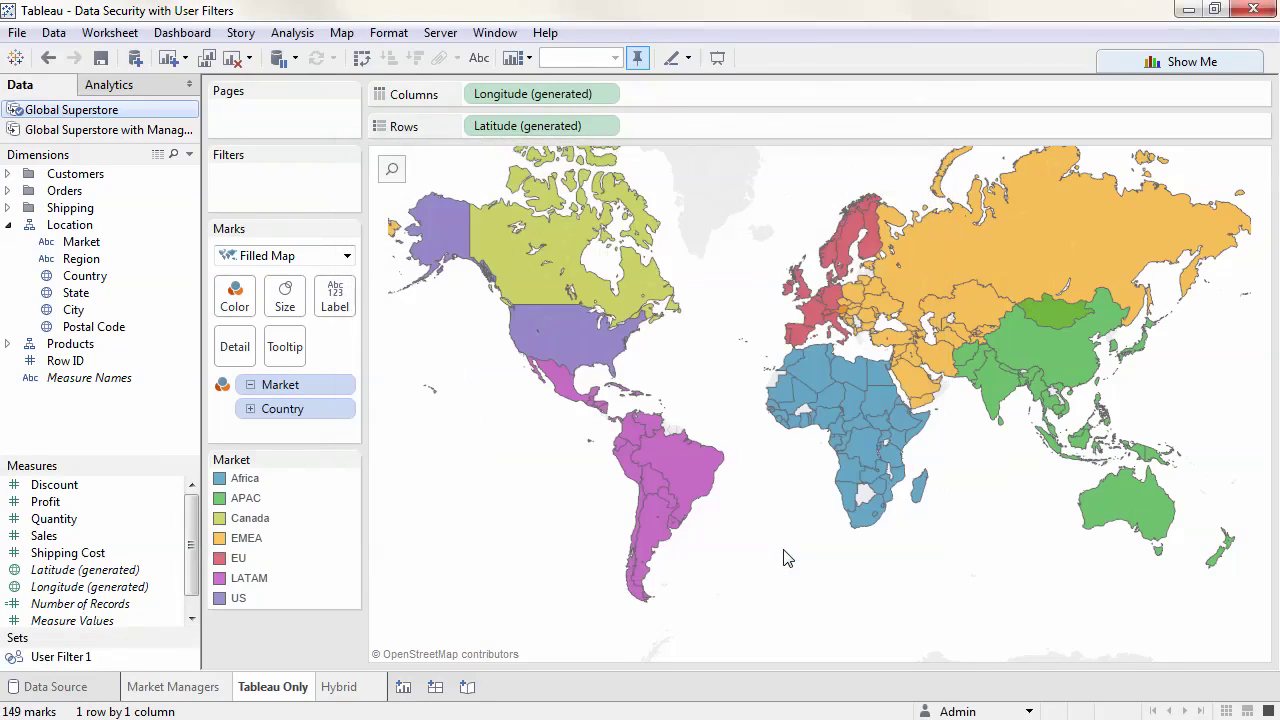
Drag User Filter 1 from Sets onto the Filters shelf; the admin still sees all seven markets.
drag(166, 466, 162, 452)
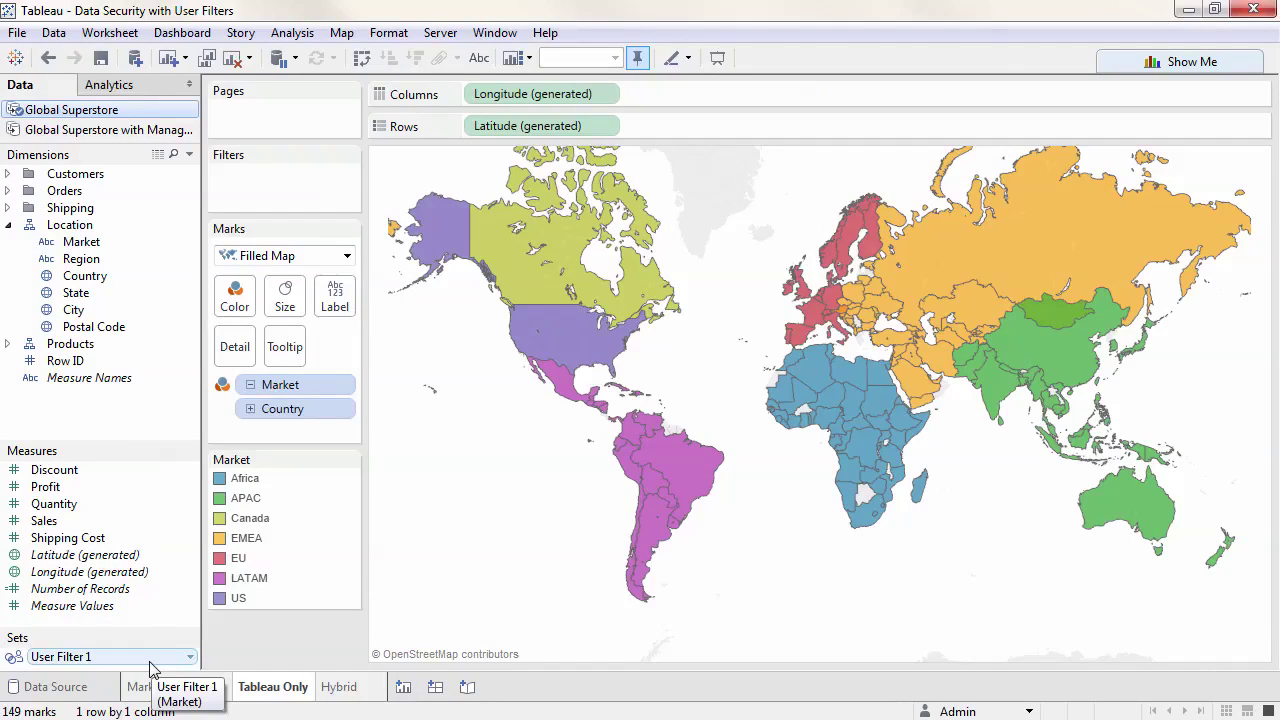
drag(150, 662, 284, 191)
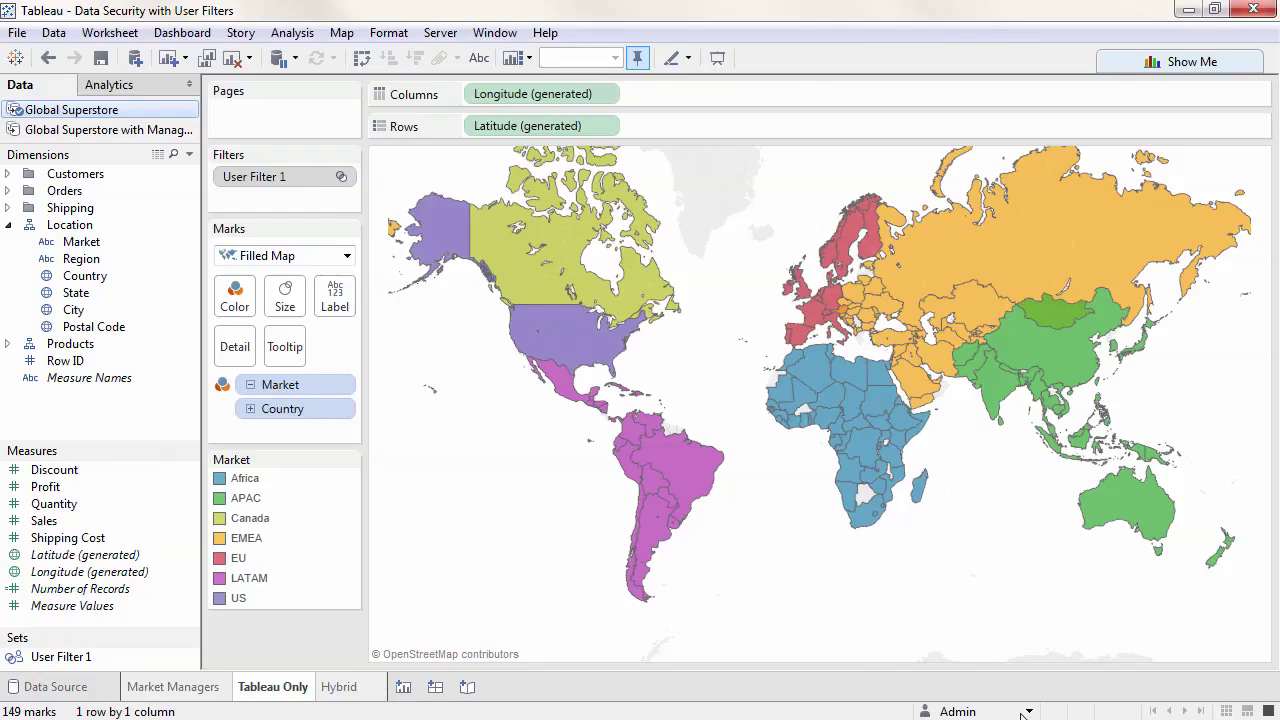
Preview the map as the Africa, LATAM and APAC managers, then drag User Filter 1 off Filters.
click(1025, 713)
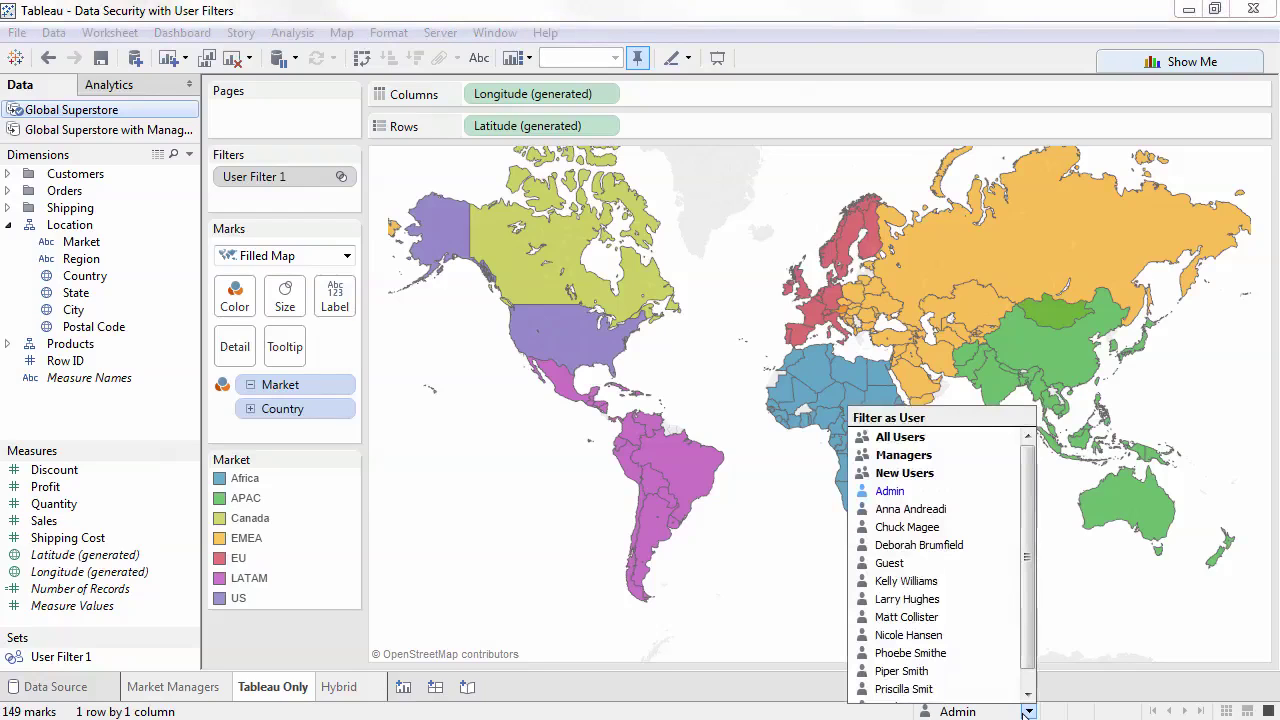
click(966, 511)
click(1029, 711)
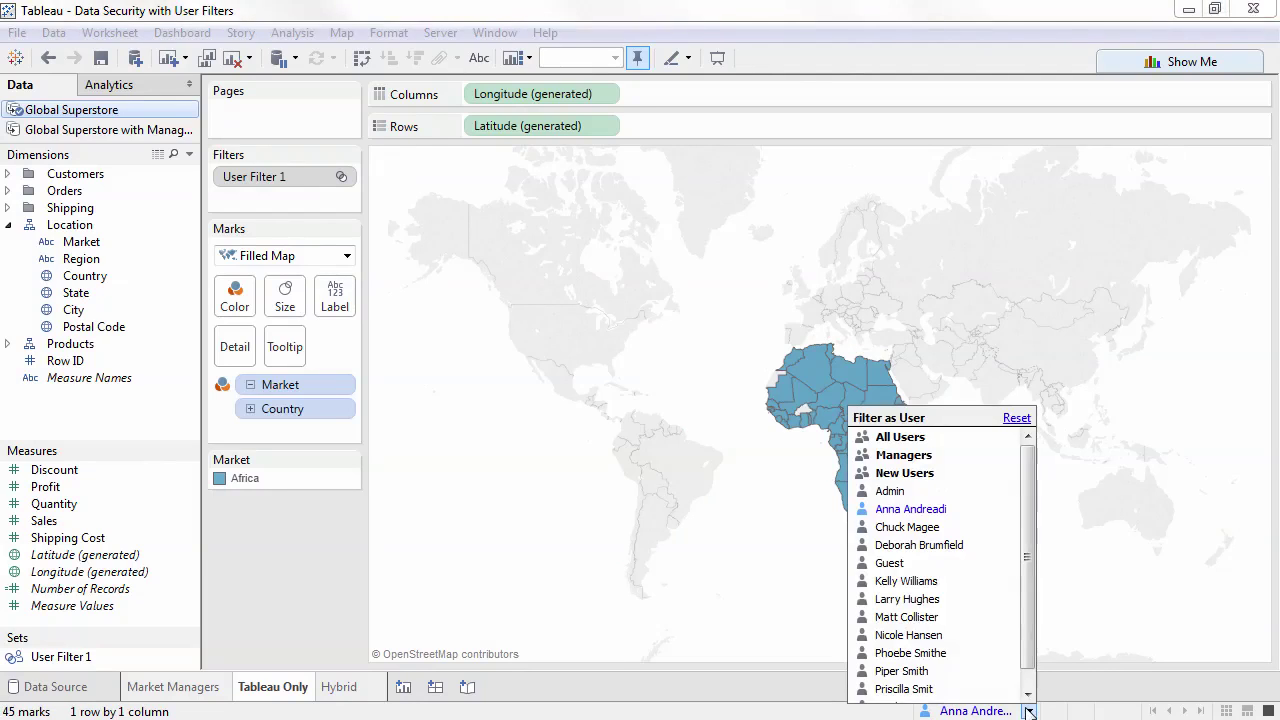
click(962, 551)
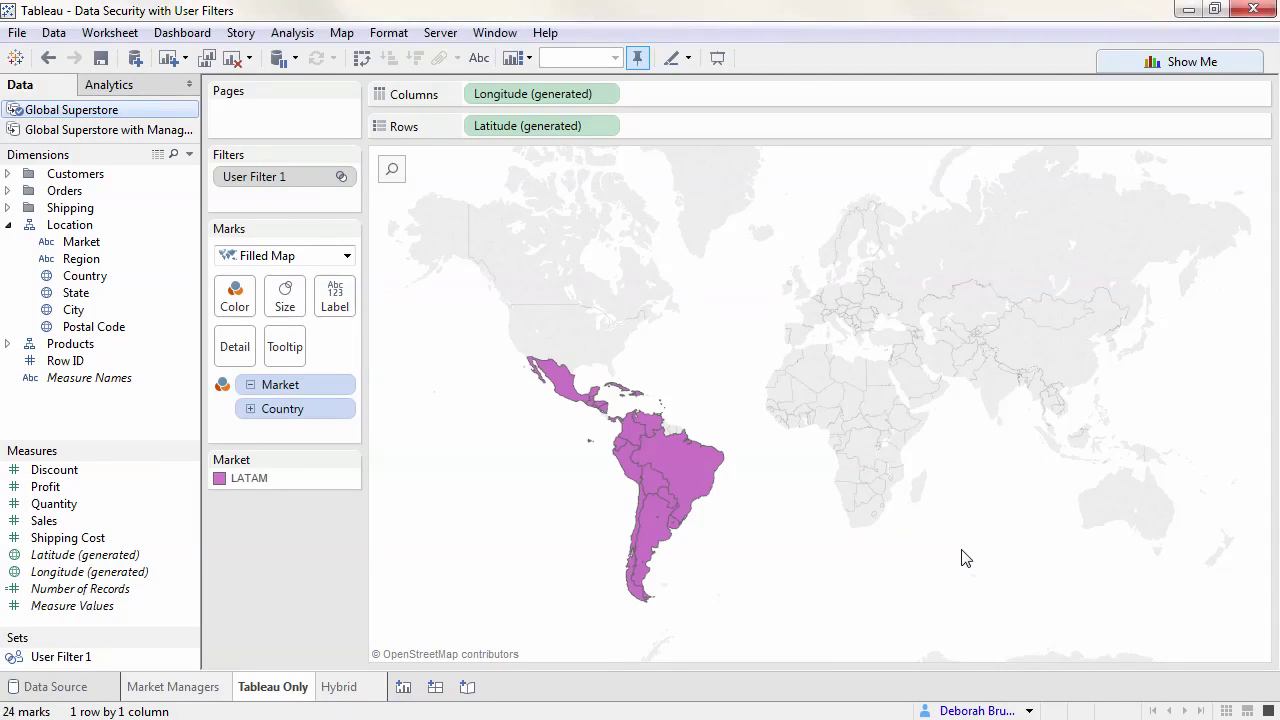
click(1029, 711)
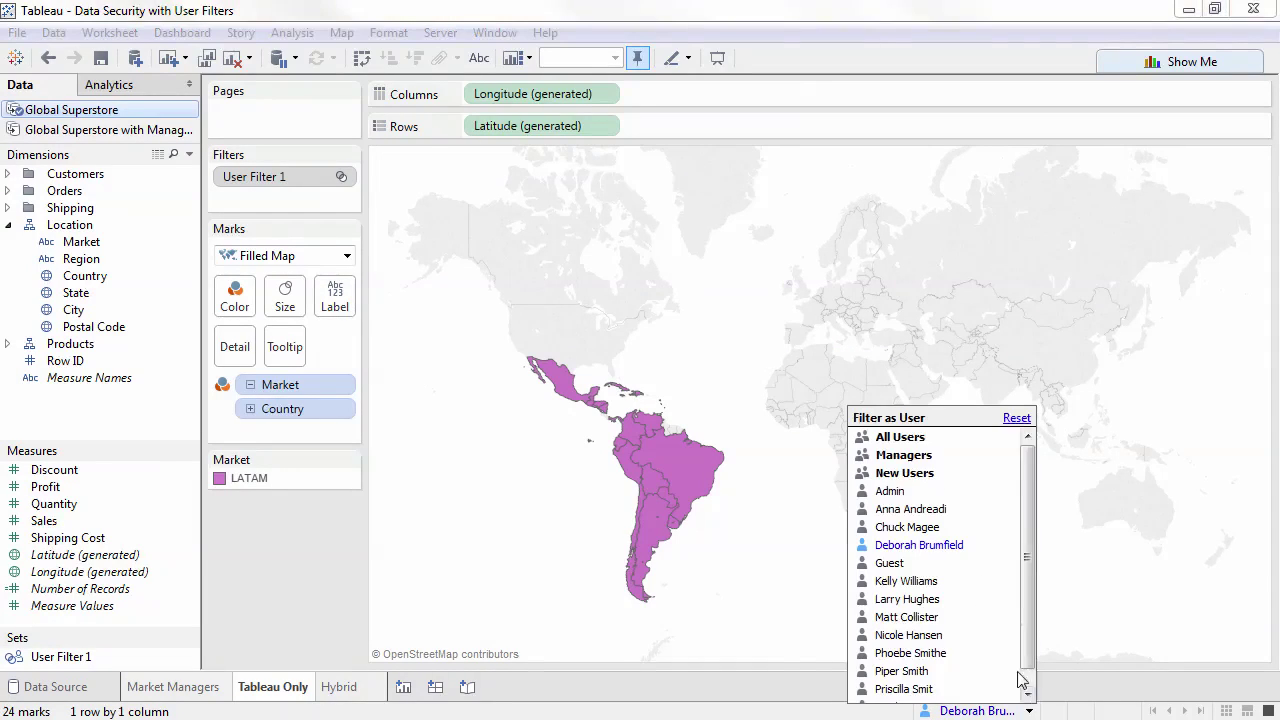
click(981, 533)
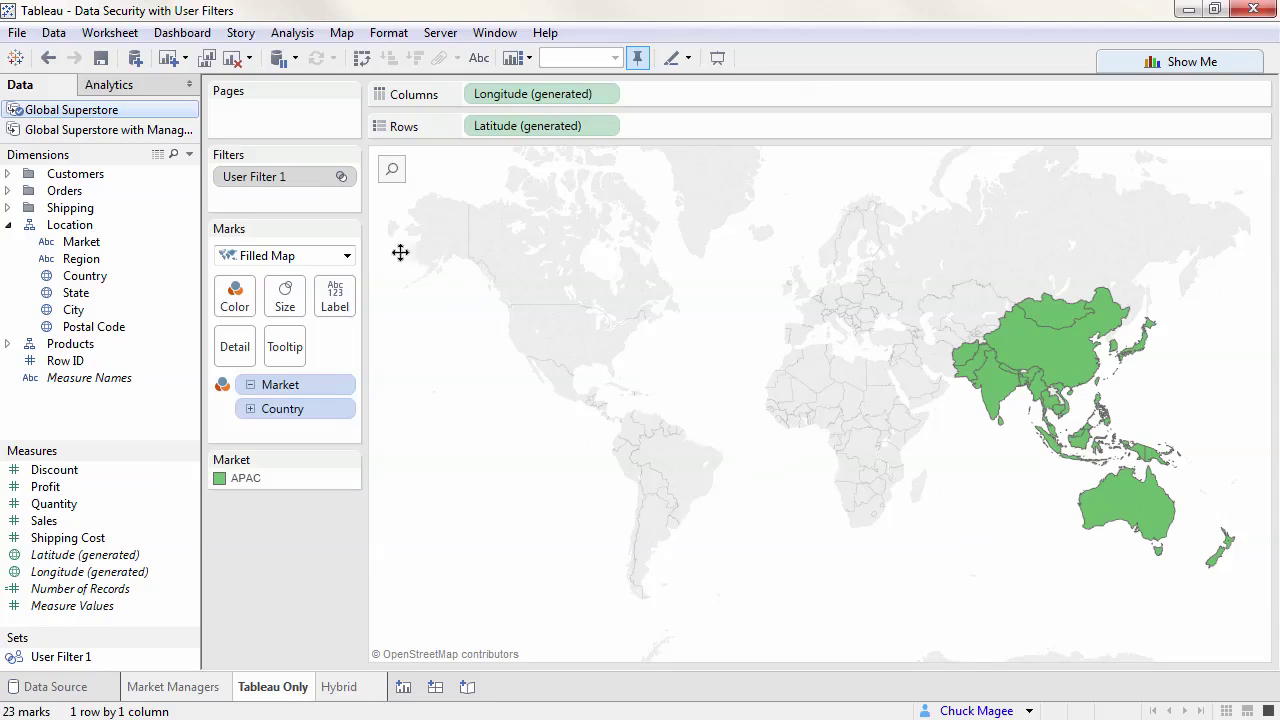
drag(295, 176, 290, 541)
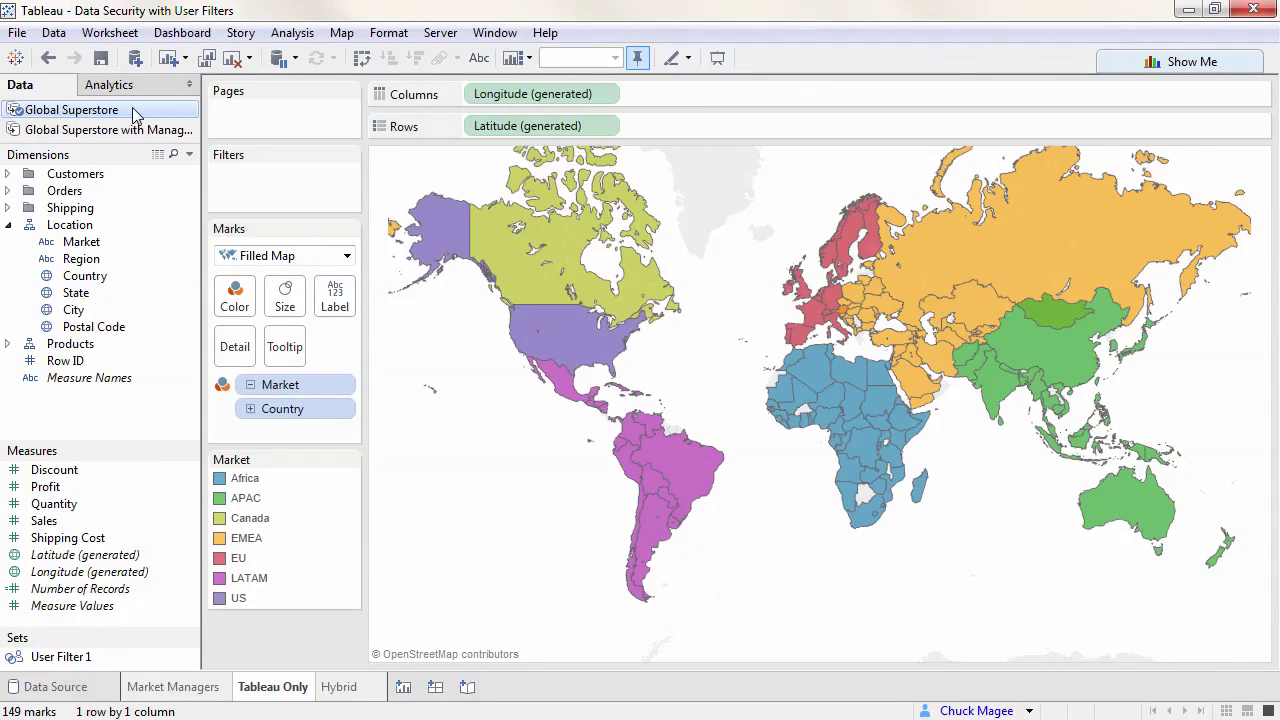
Add User Filter 1 as a Global Superstore data source filter, leaving only APAC (23 marks).
right_click(136, 116)
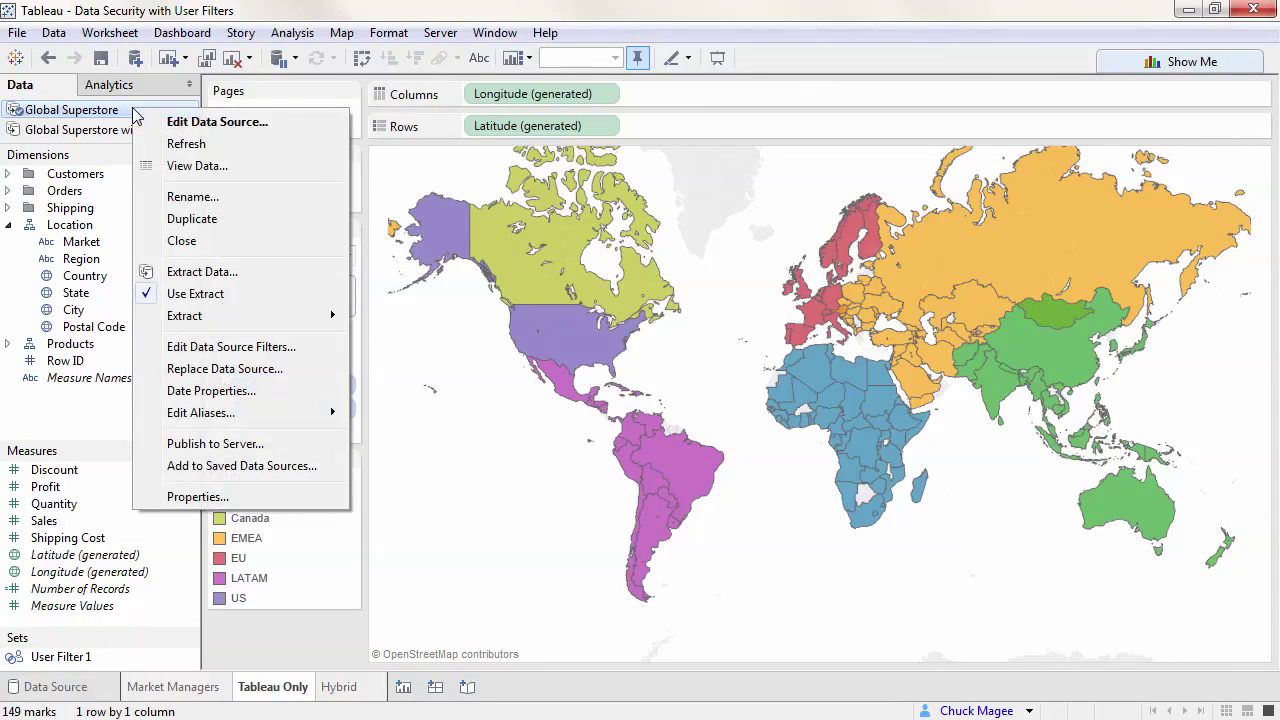
click(228, 350)
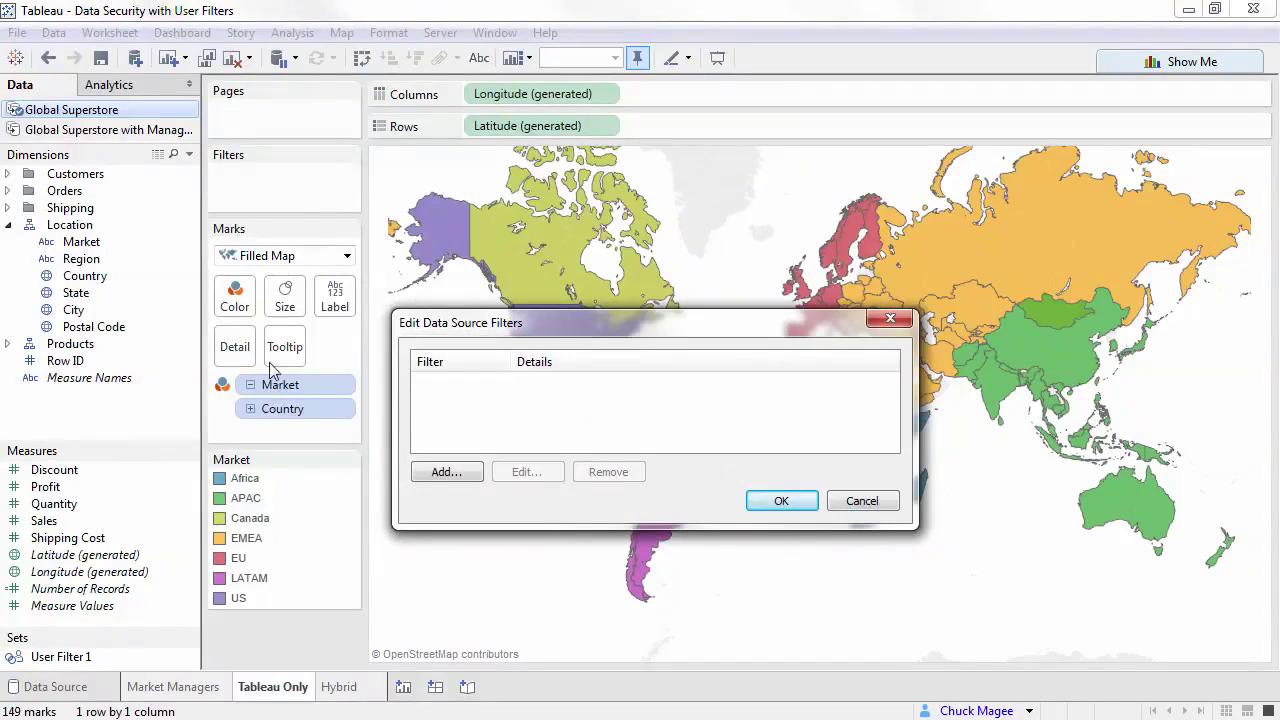
click(437, 480)
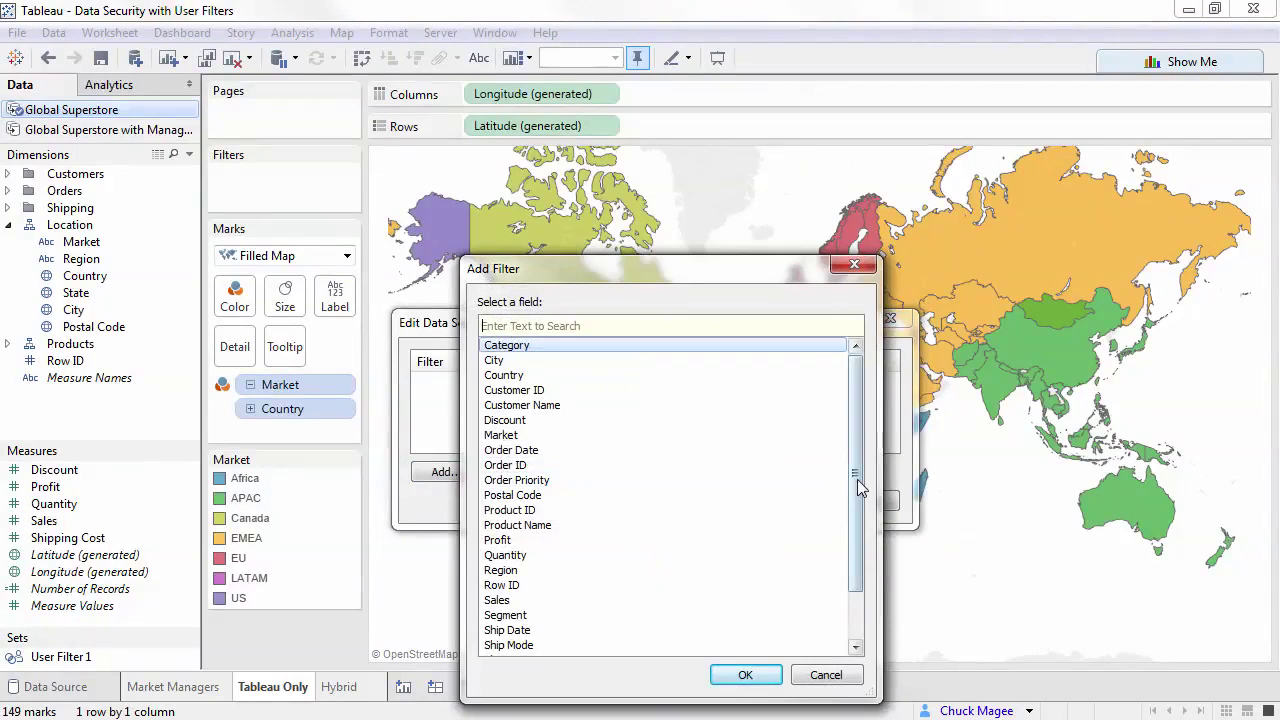
drag(856, 484, 858, 591)
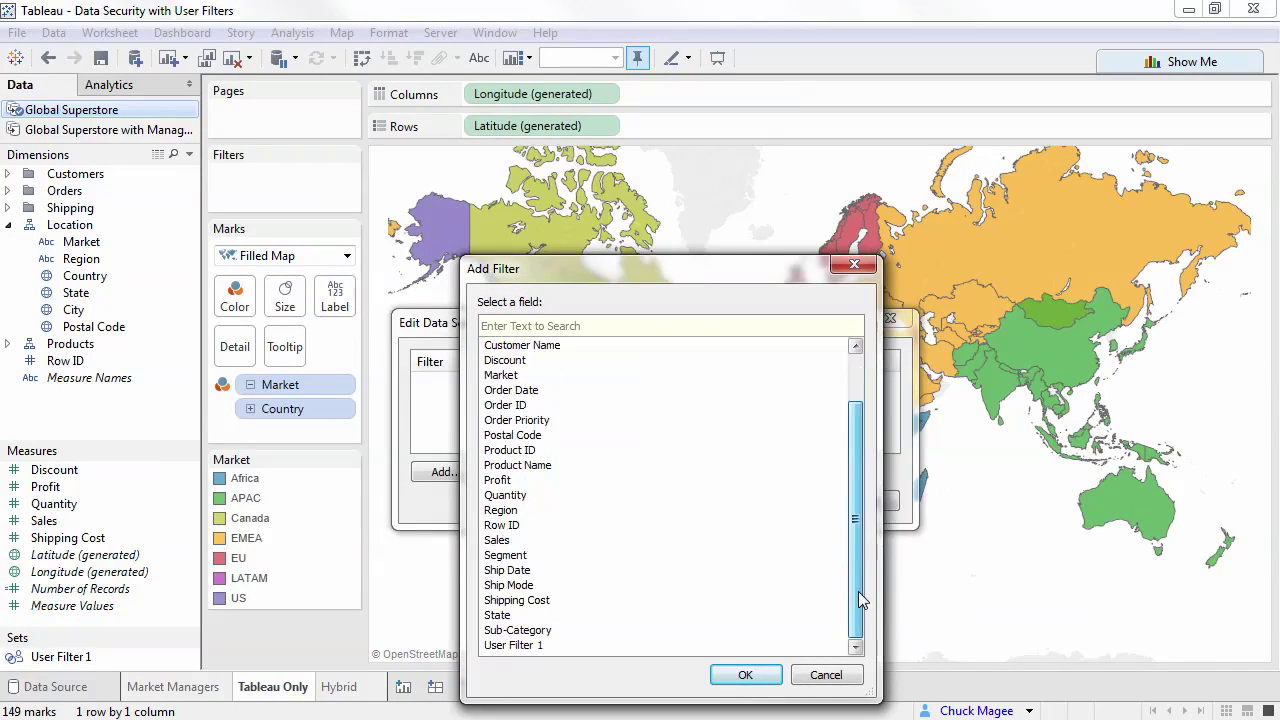
click(748, 645)
click(745, 675)
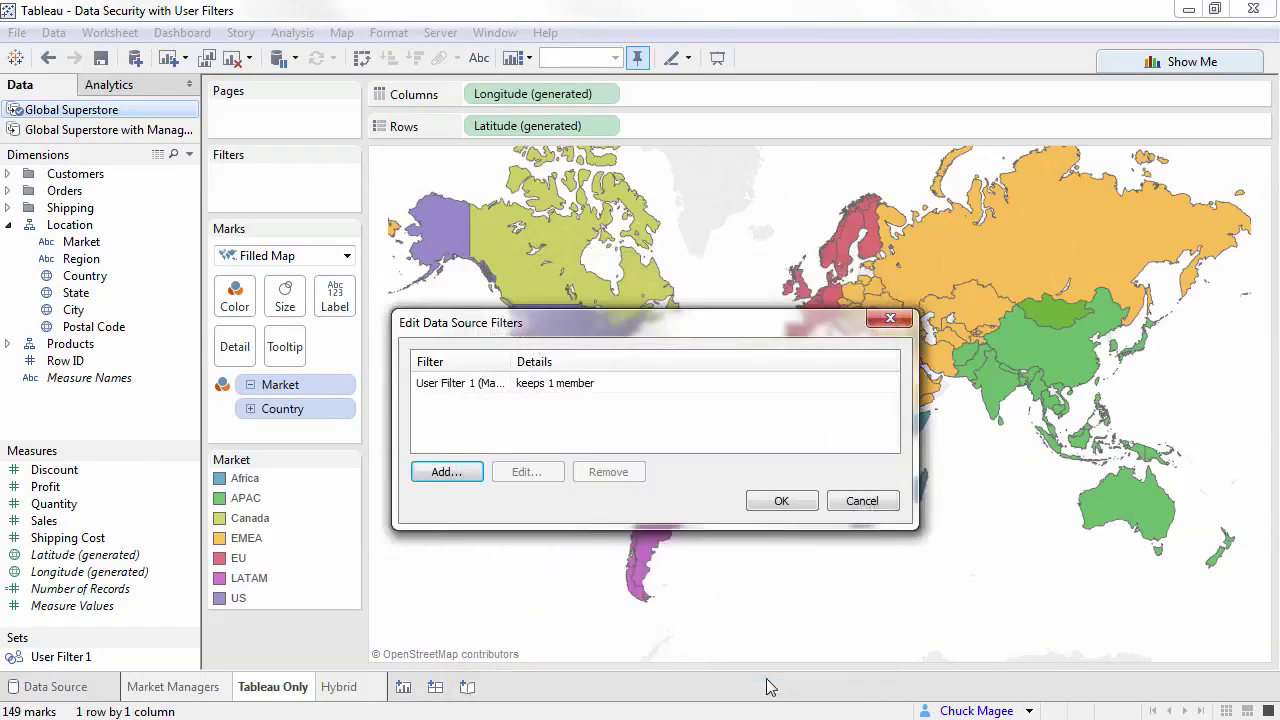
click(780, 505)
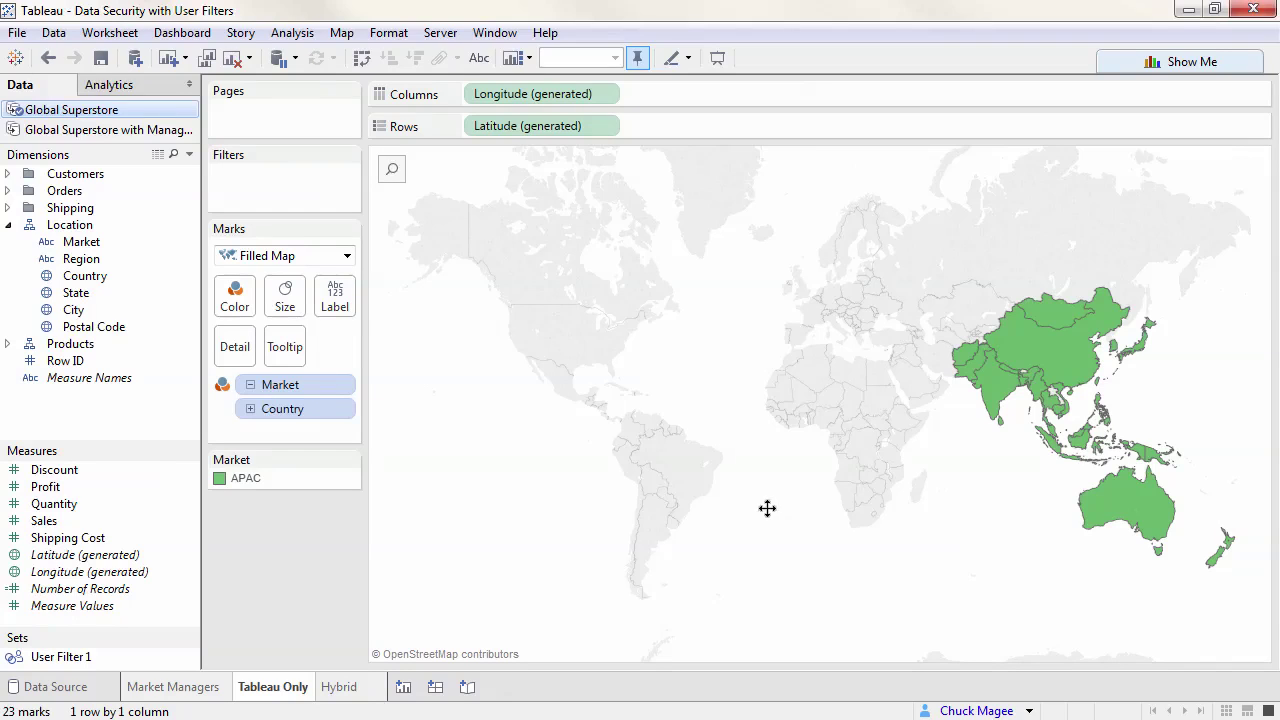
Switch to the Hybrid sheet and enlarge the Dimensions area of the Data pane.
click(376, 690)
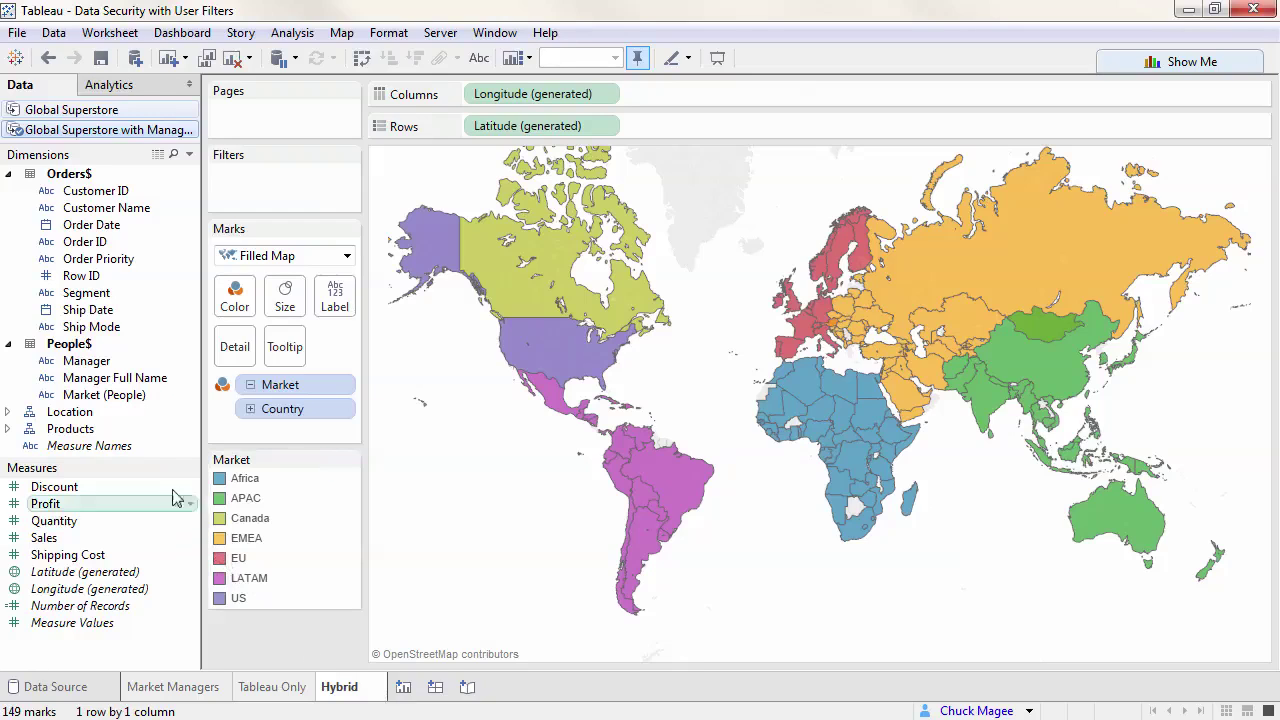
drag(159, 469, 156, 509)
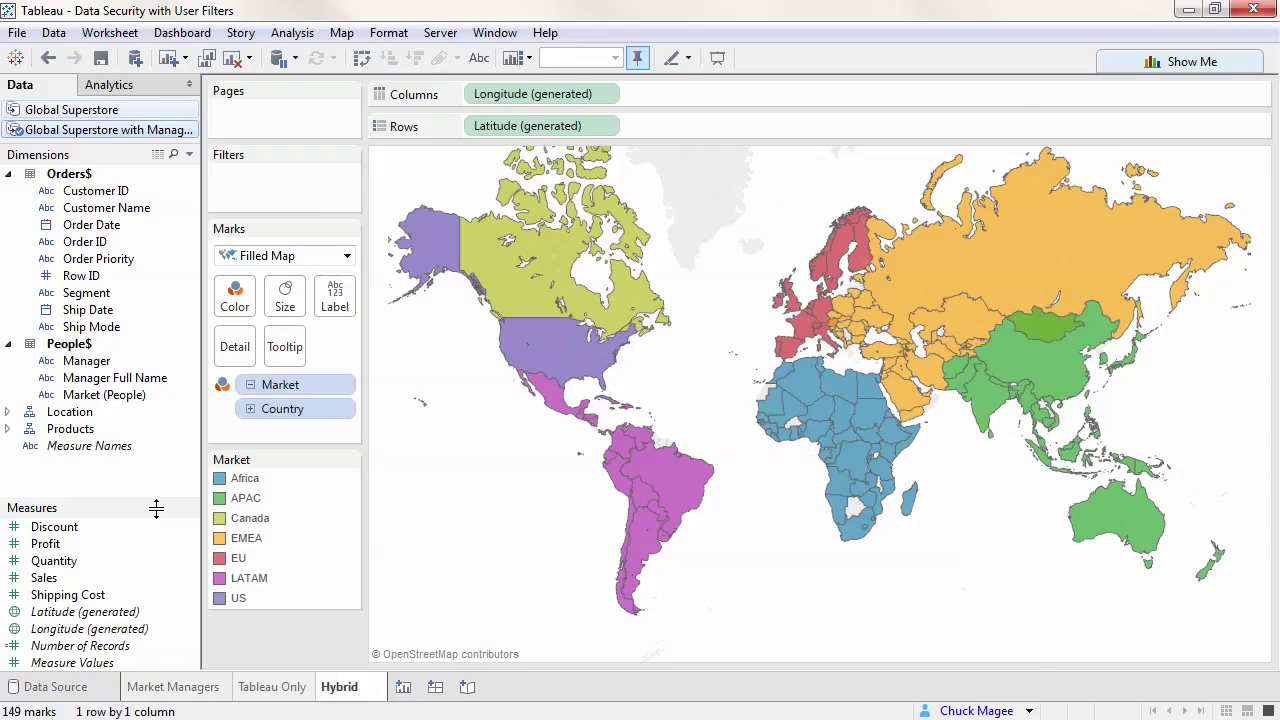
Create a calculated field named Manager Verification with the formula USERNAME() = [Manager].
right_click(121, 467)
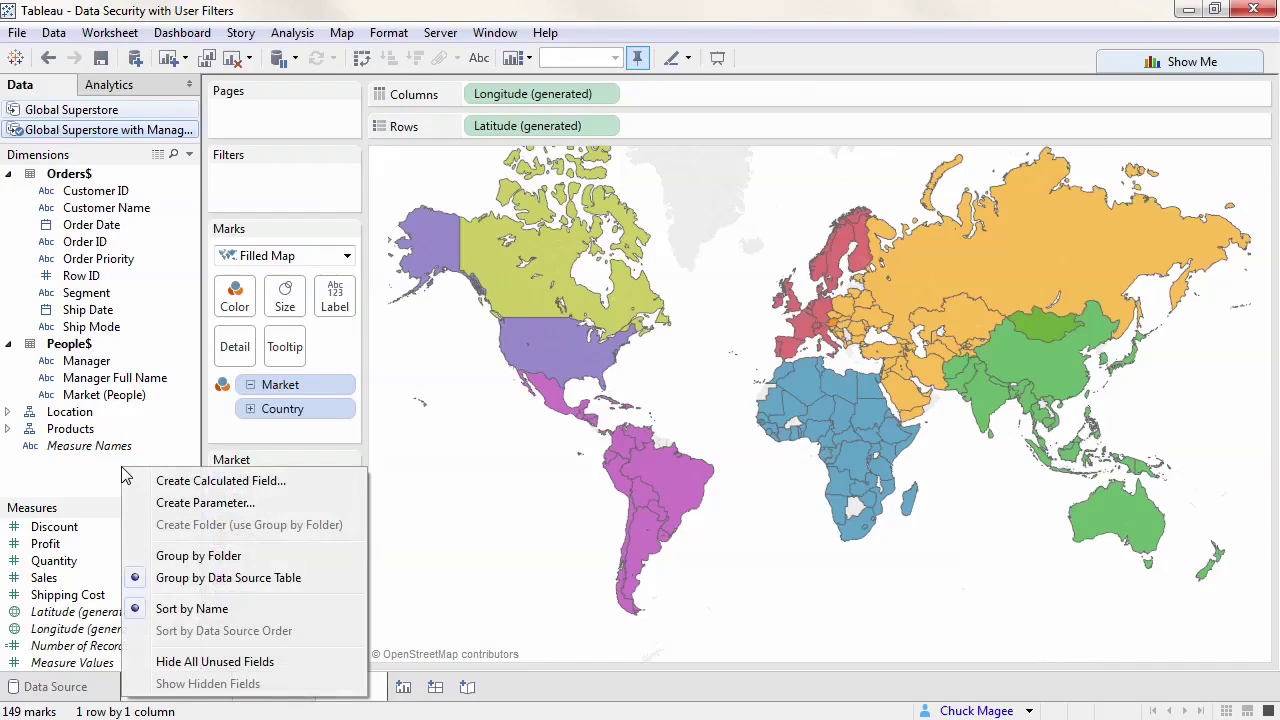
click(162, 479)
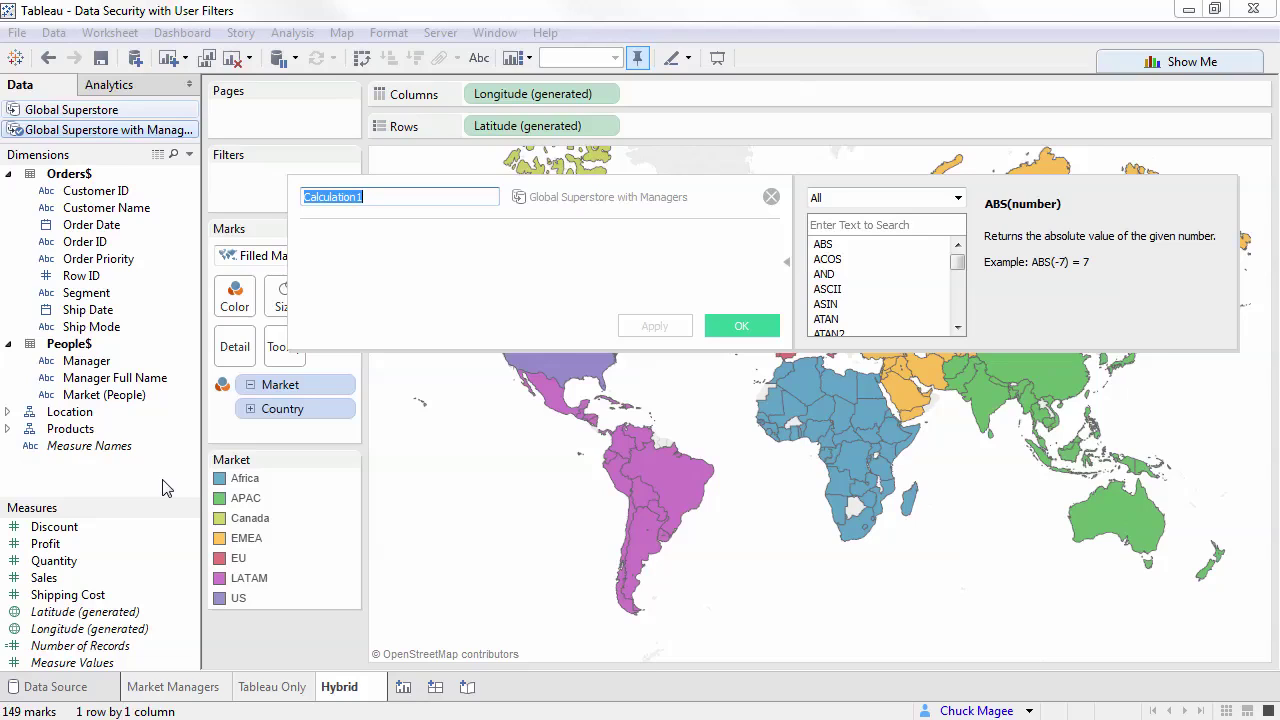
text(Manager Verification)
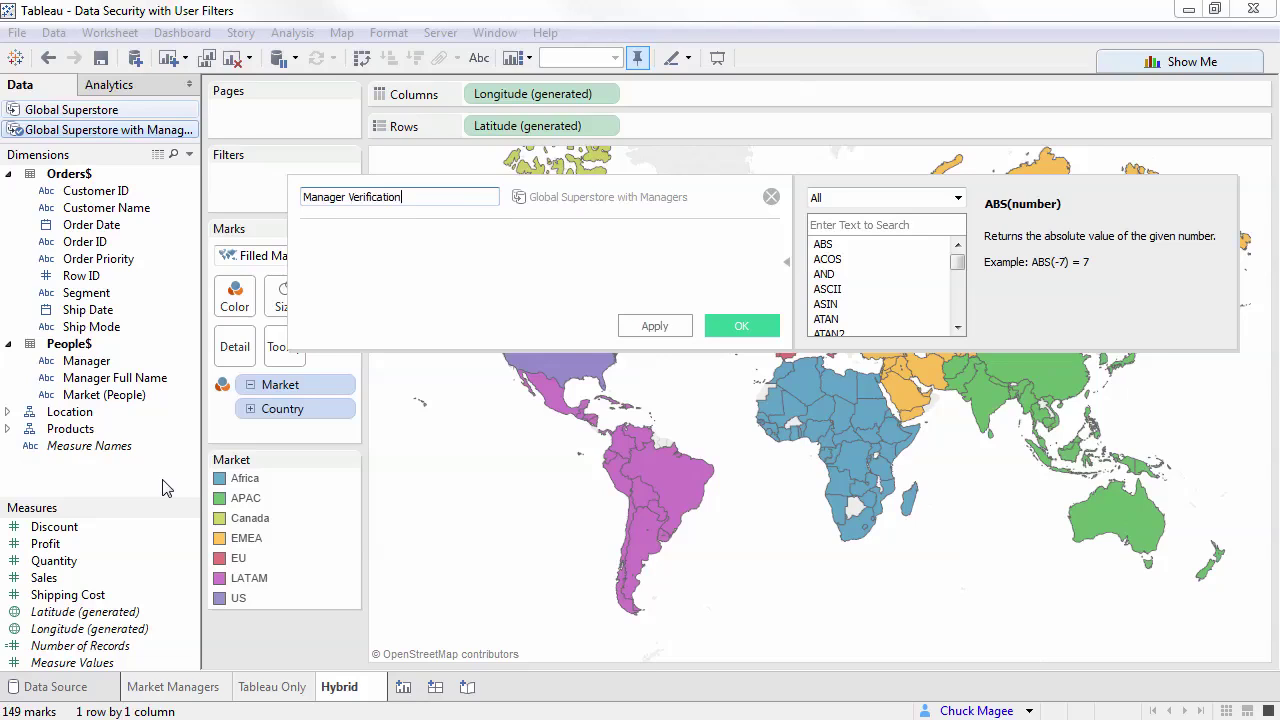
click(957, 199)
click(930, 329)
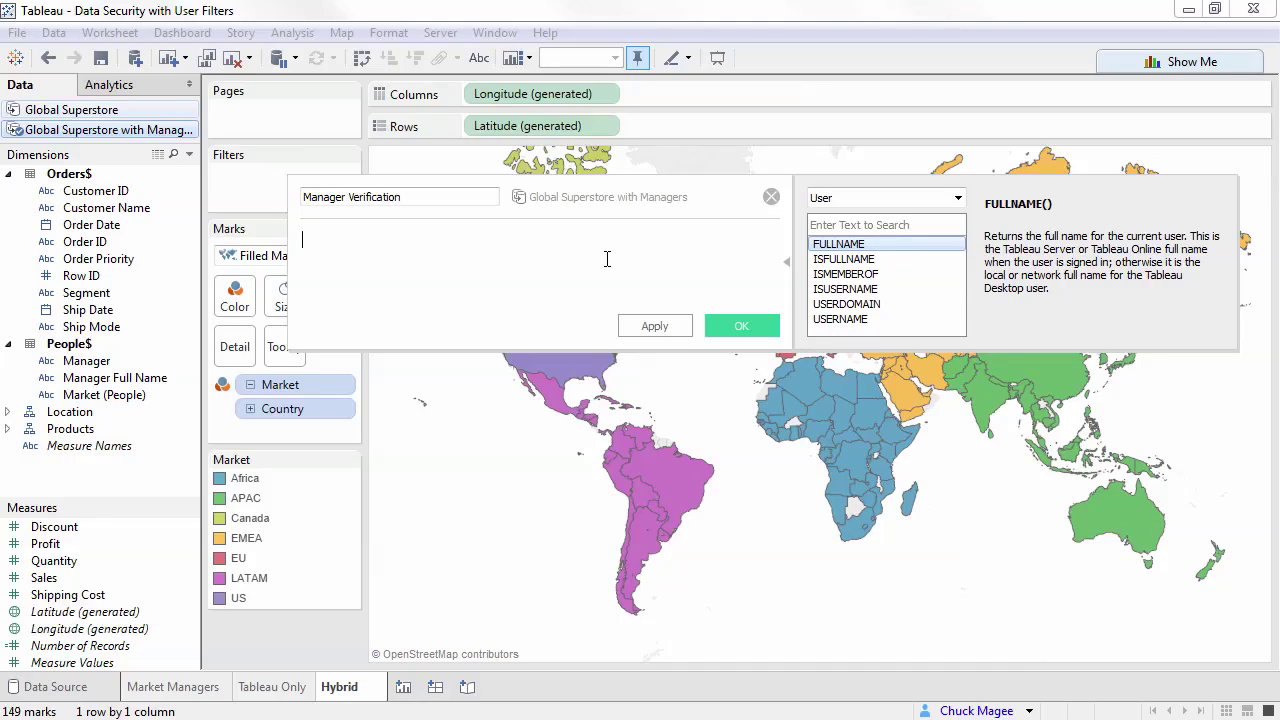
text(USERNAME() = [Manager])
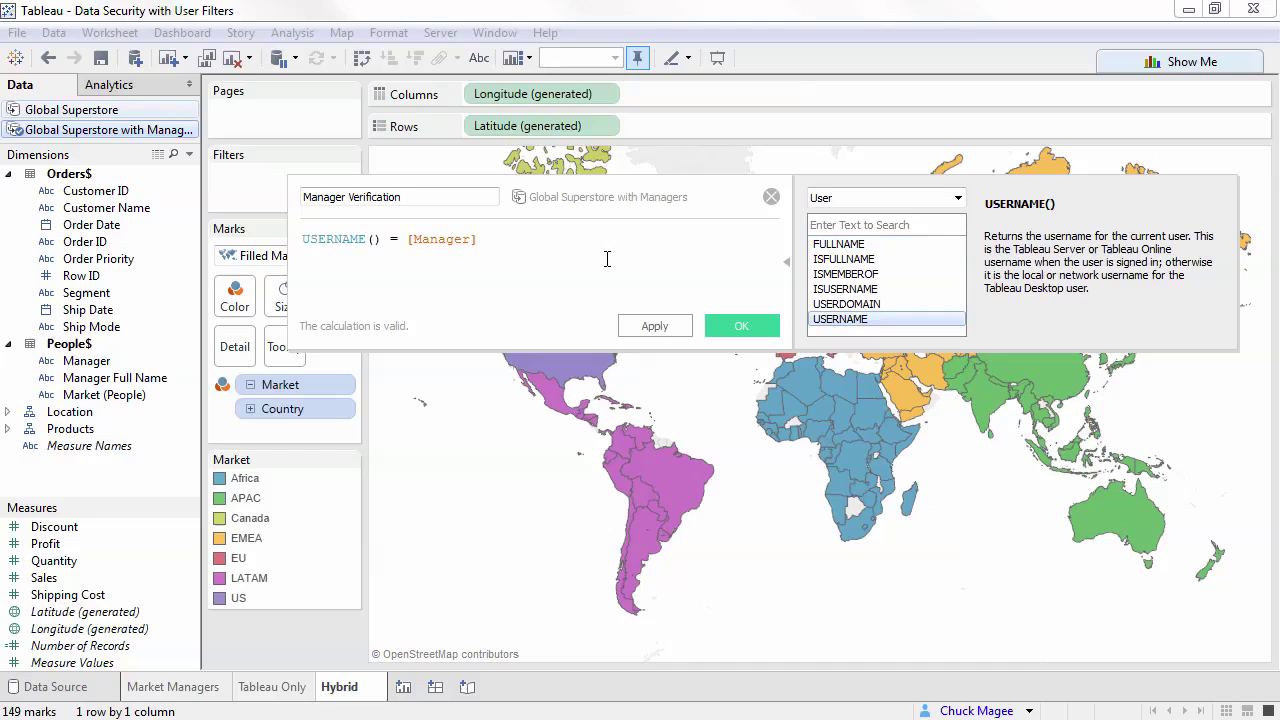
click(748, 324)
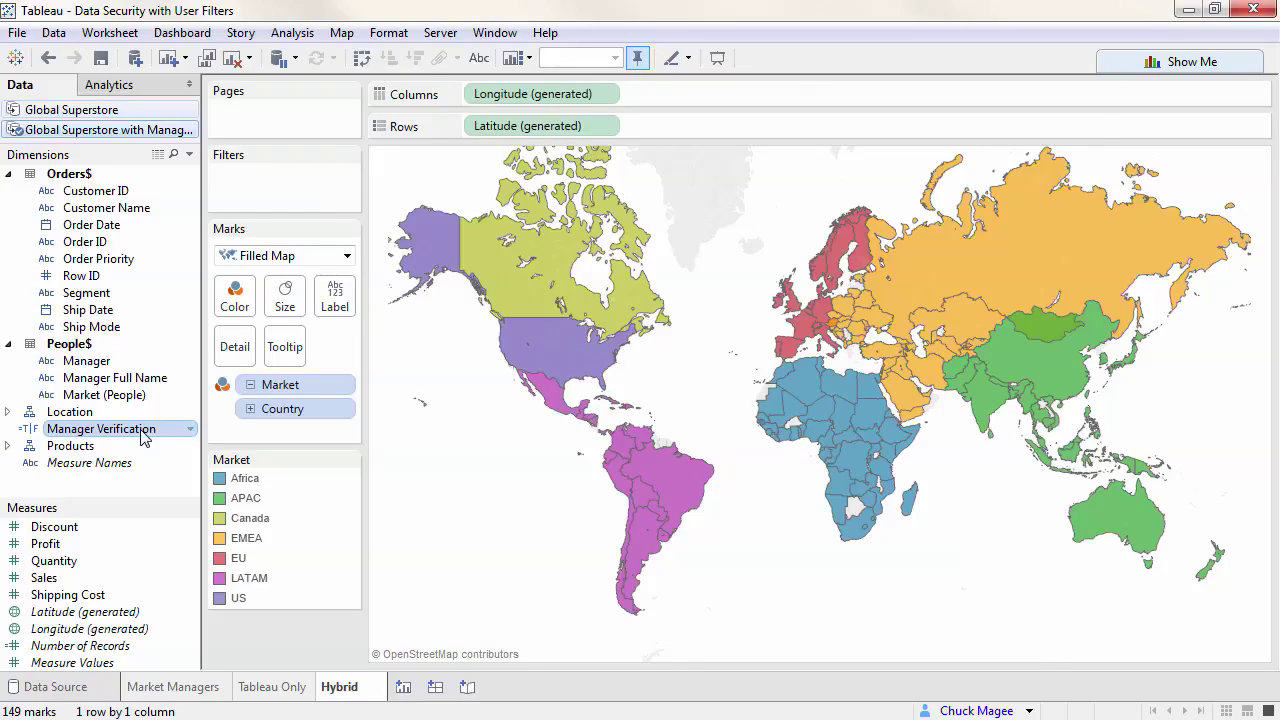
Filter the Hybrid sheet on Manager Verification set to True, leaving only APAC (23 marks).
drag(145, 437, 283, 205)
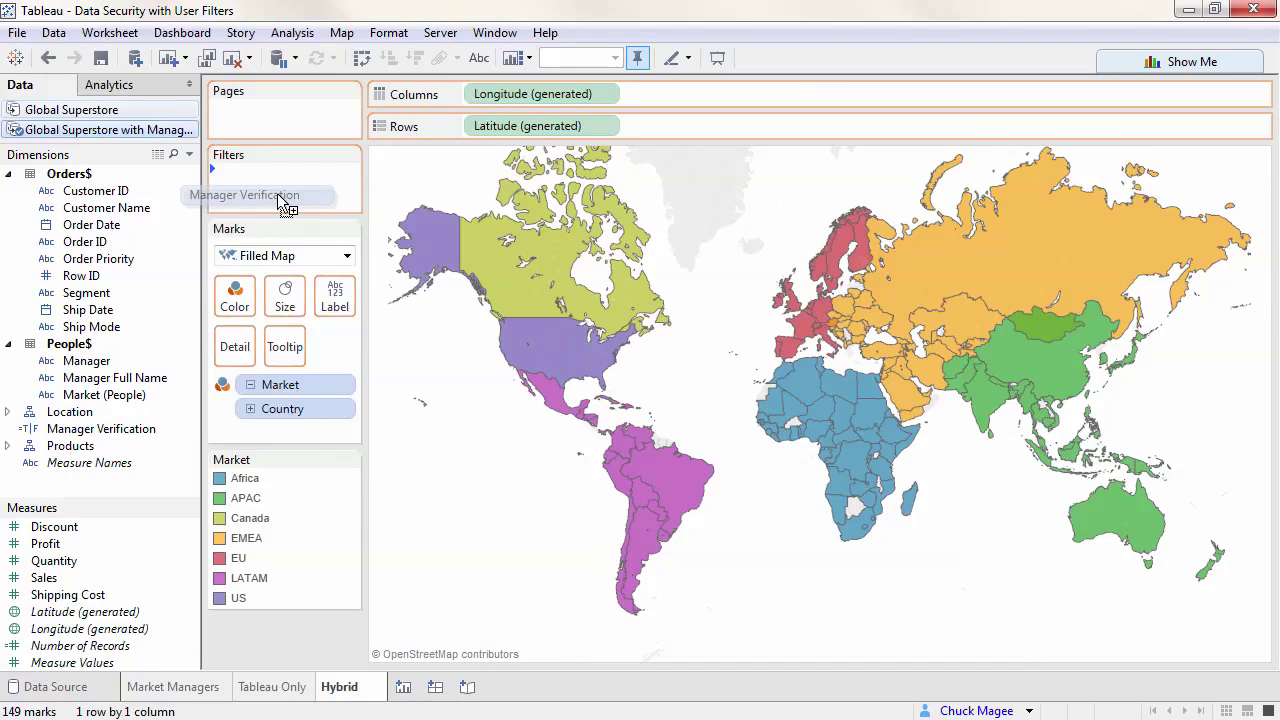
drag(283, 205, 284, 205)
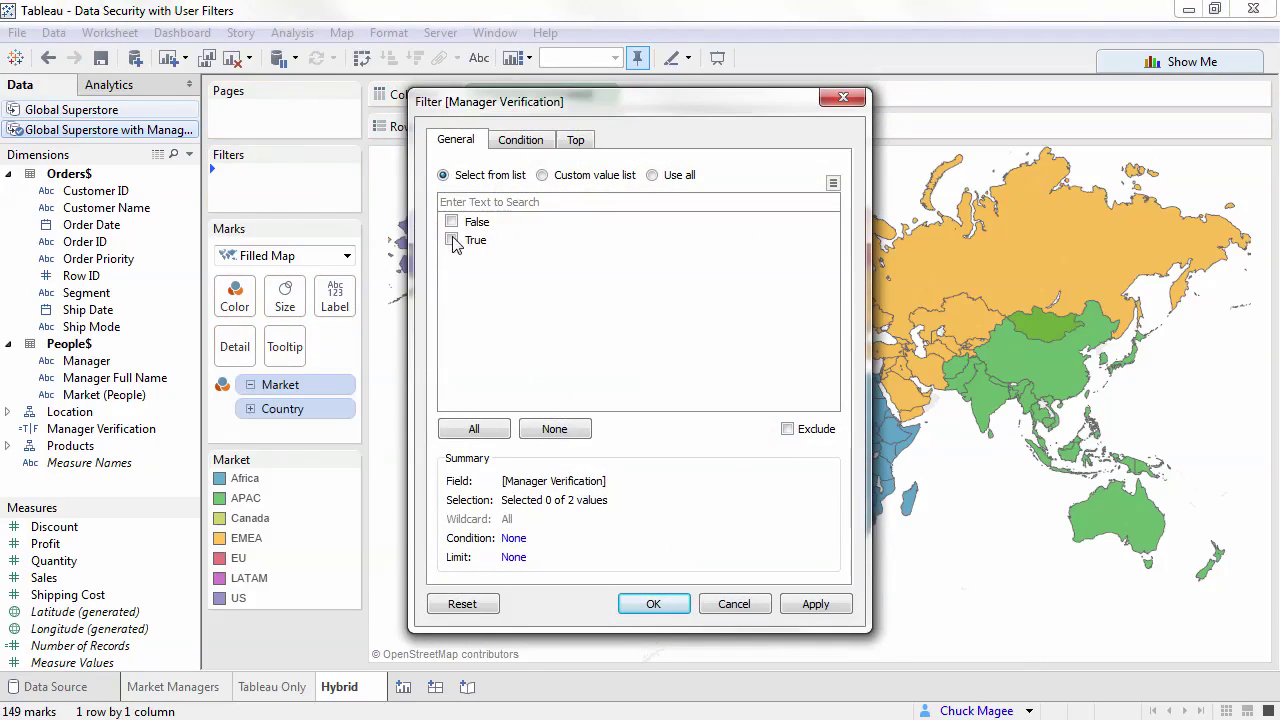
click(452, 241)
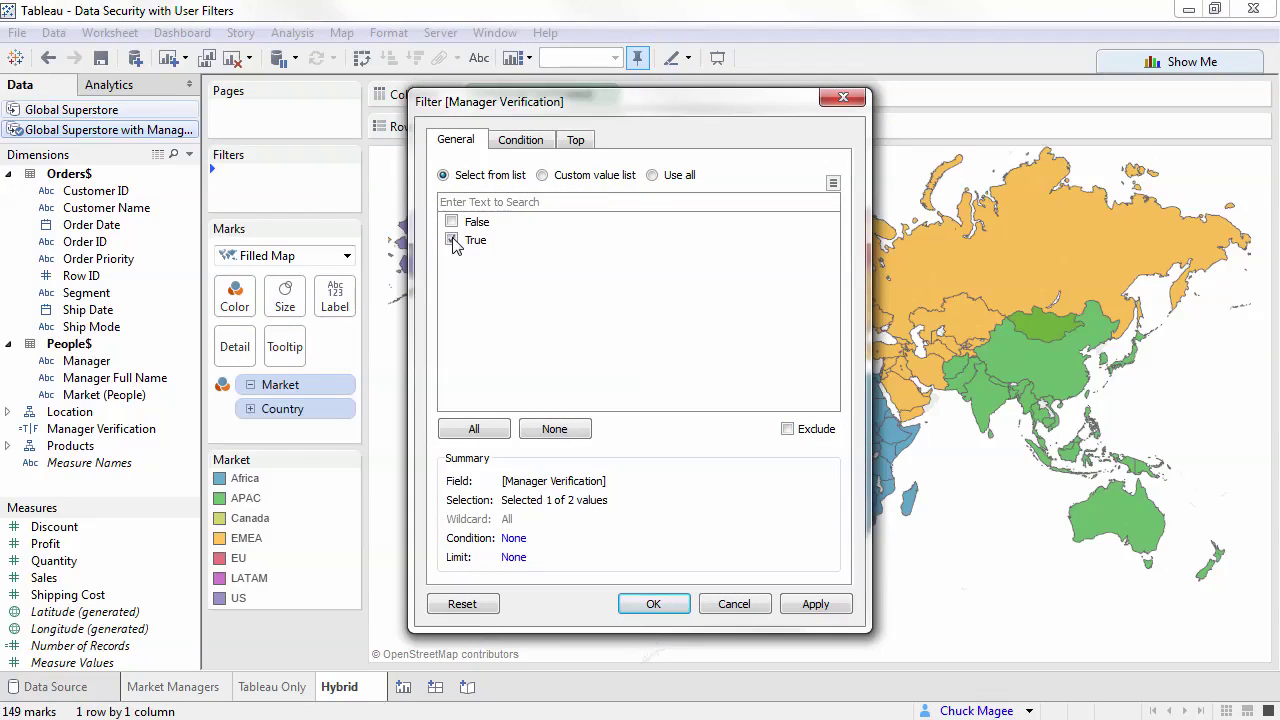
click(655, 604)
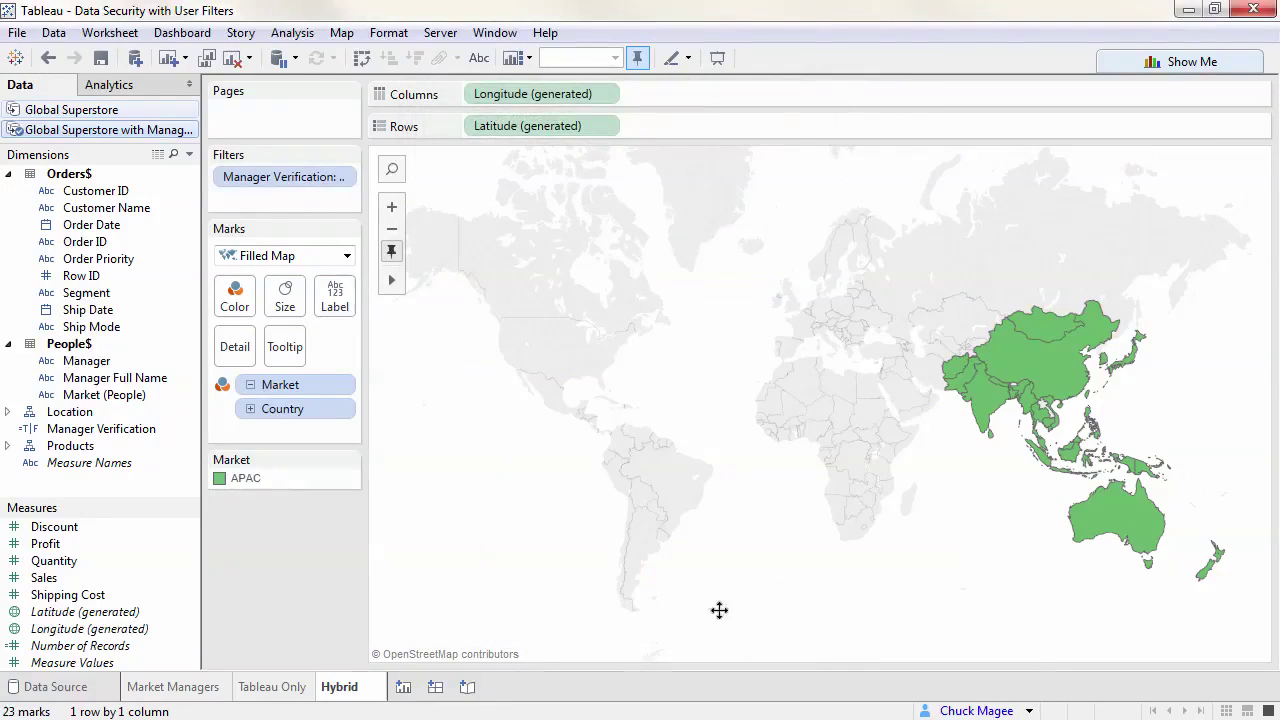
click(1028, 710)
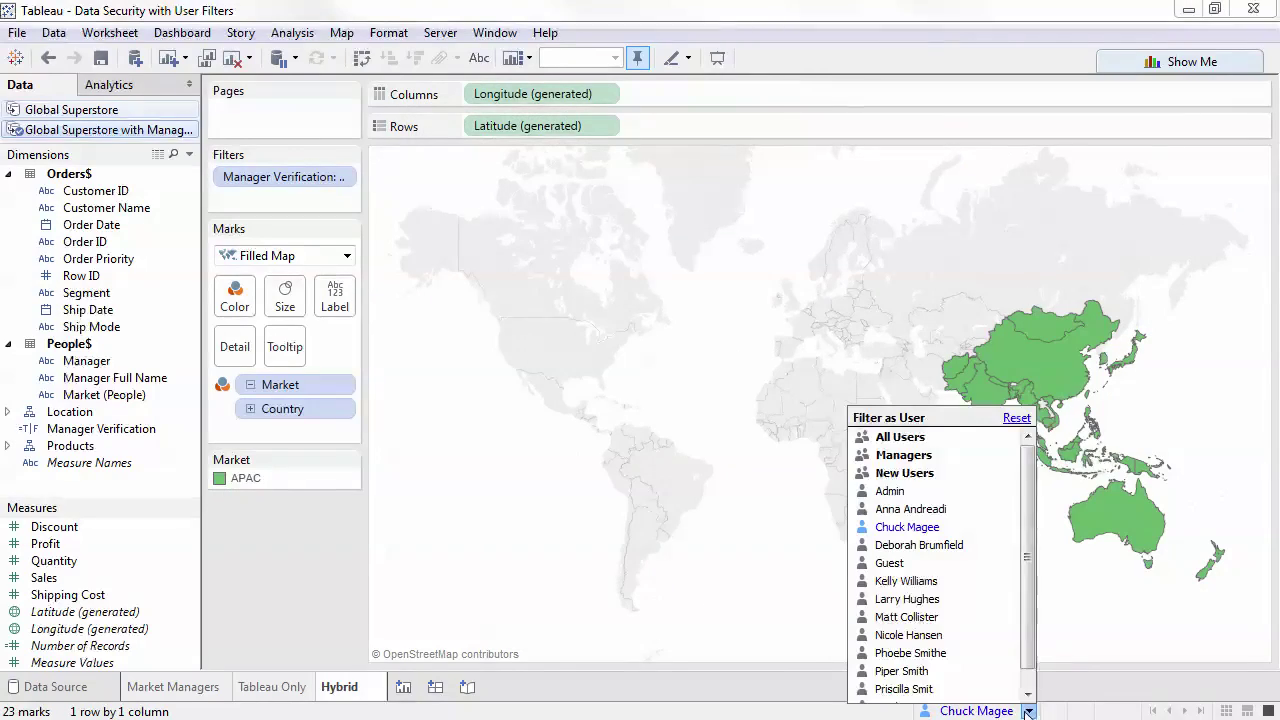
Preview the Hybrid map as the Africa manager, showing only Africa (45 marks).
click(947, 509)
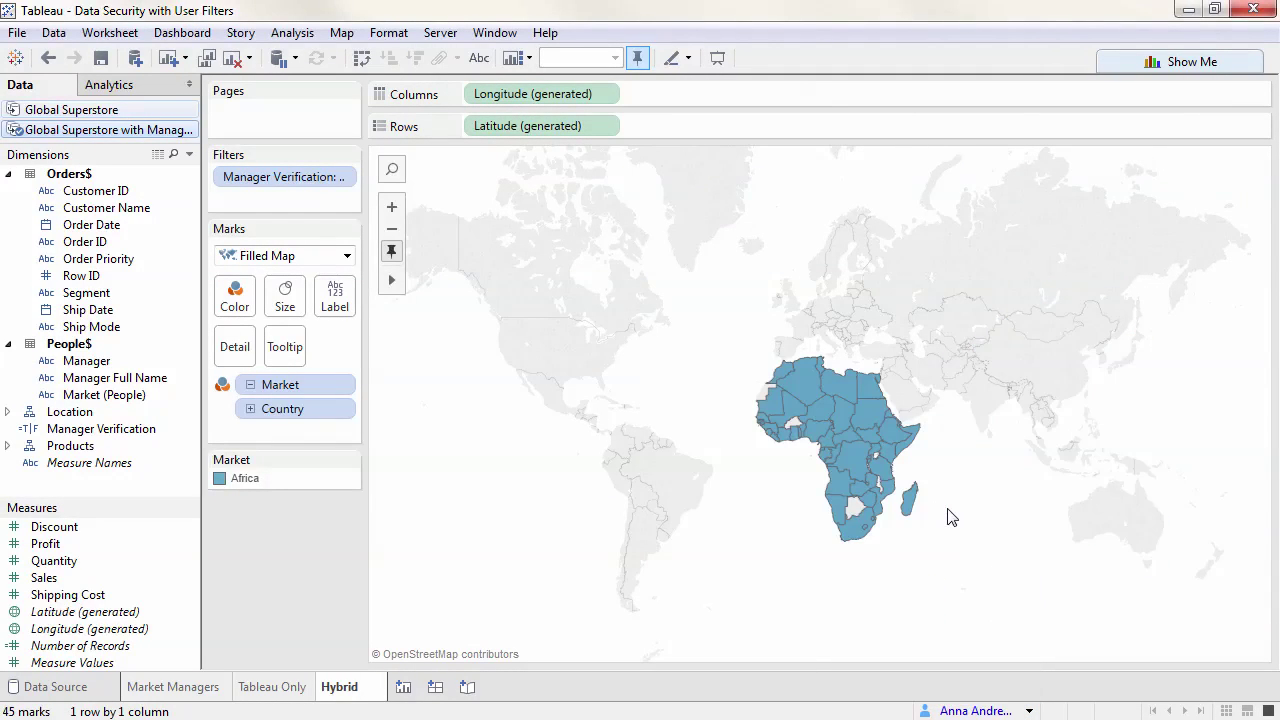